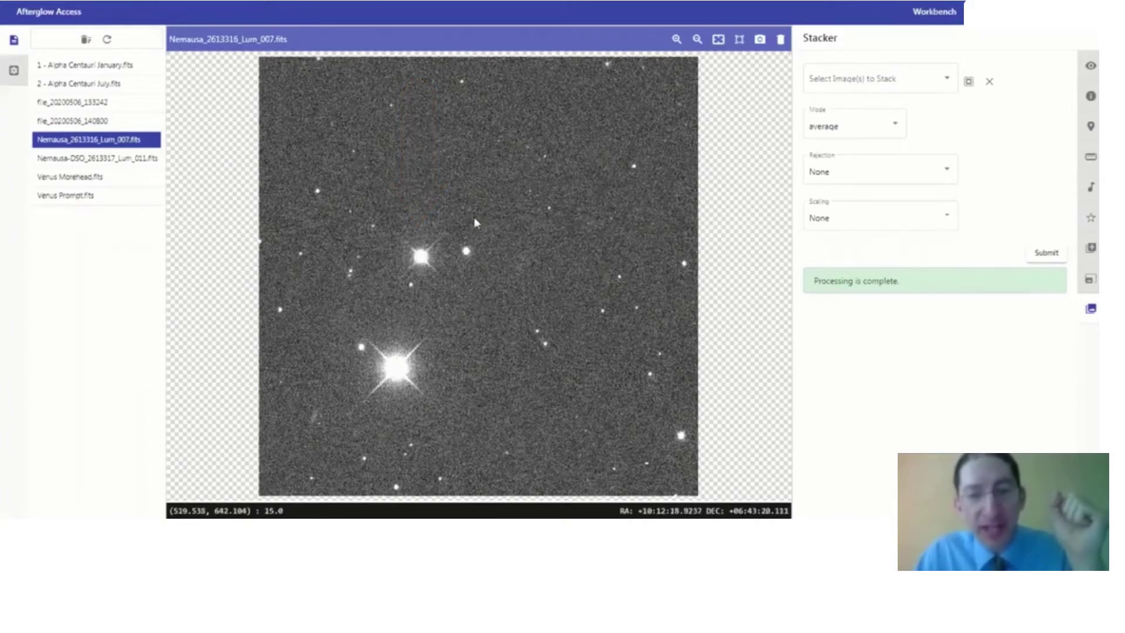
Switch the workbench view from the 007 frame to Nemausa-DSO_2613317_Lum_011.fits.
{"action": "left_click", "coordinate": [121, 164]}
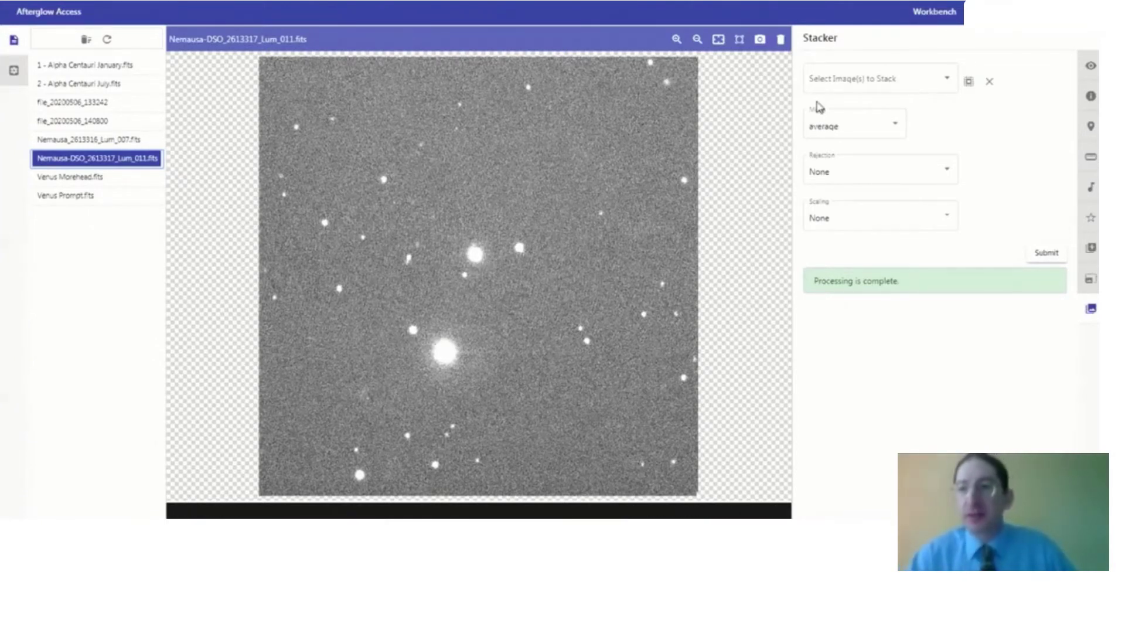
Browse Skynet data to Sample > Astro 101 Lab > Lab 4 - Parallax > Asteroid - Spring 2018 > parallax.
{"action": "left_click", "coordinate": [934, 12]}
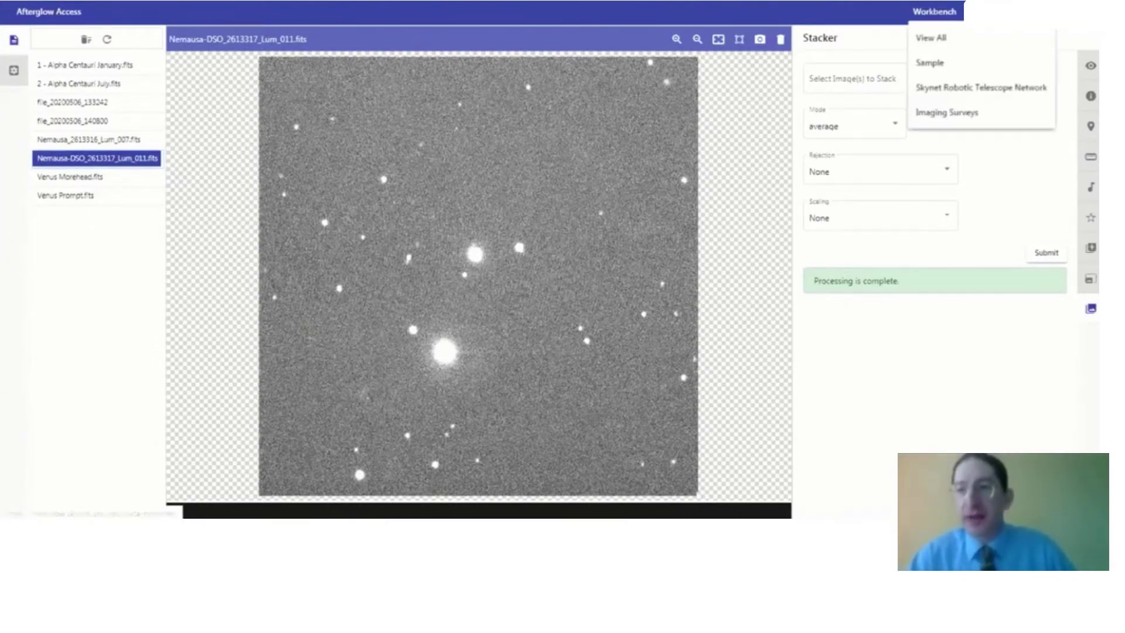
{"action": "left_click", "coordinate": [967, 91]}
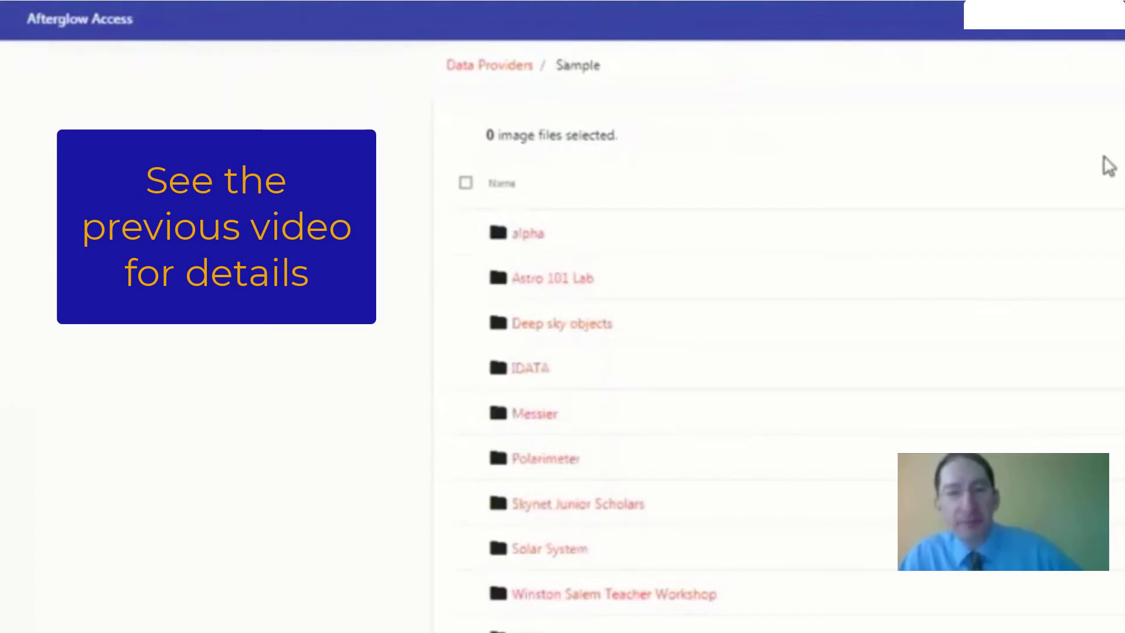
{"action": "left_click", "coordinate": [551, 287]}
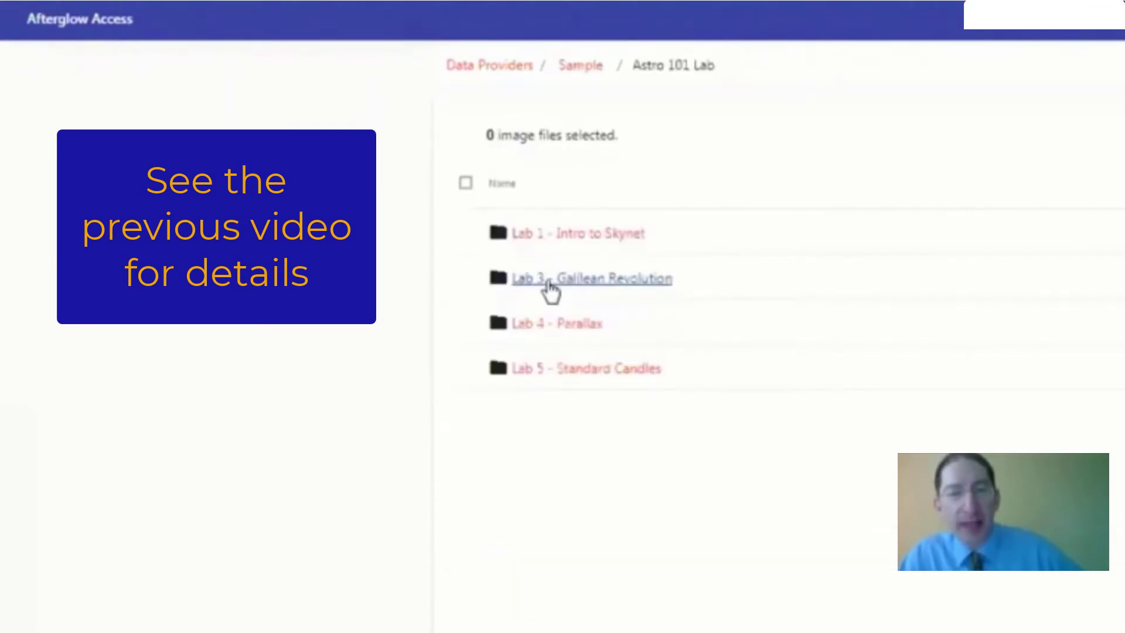
{"action": "left_click", "coordinate": [559, 324]}
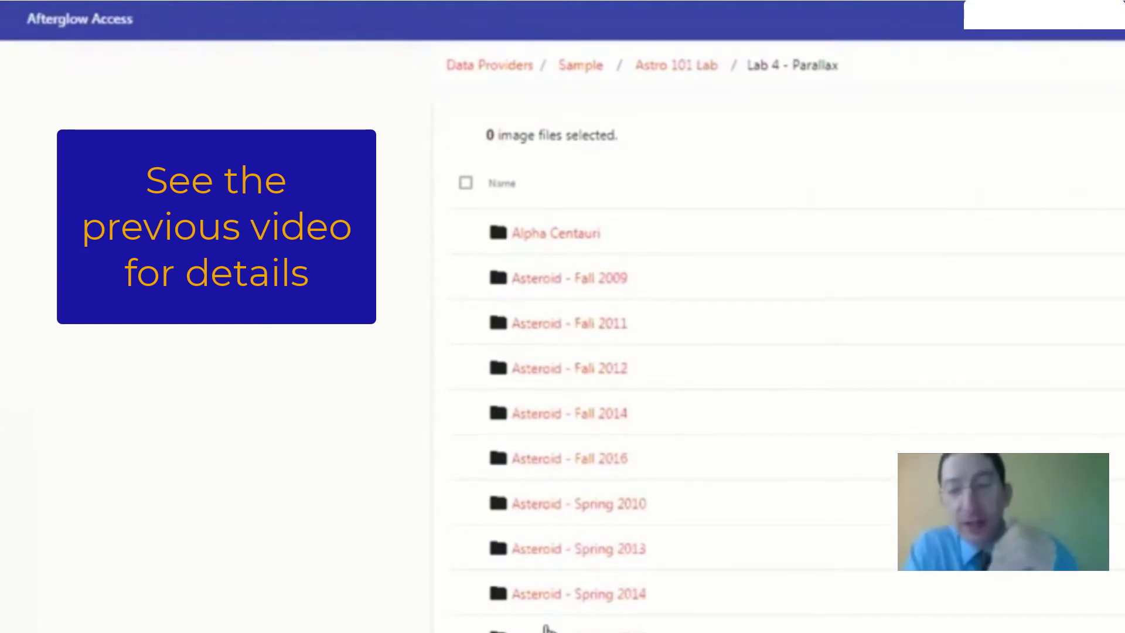
{"action": "scroll", "coordinate": [544, 615], "scroll_direction": "down", "scroll_amount": 2}
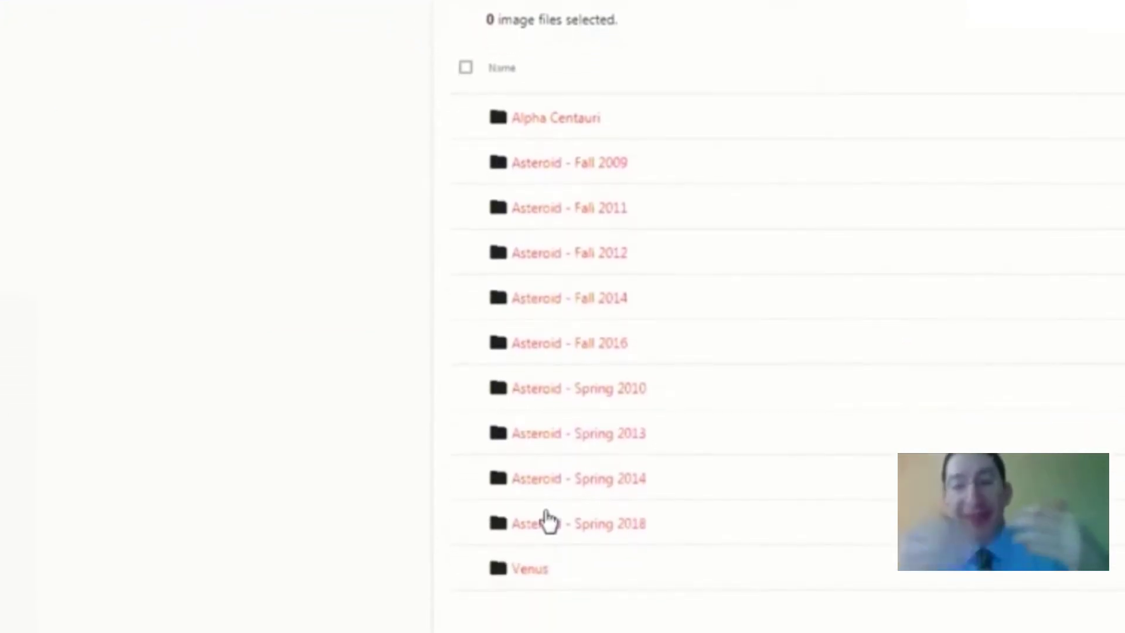
{"action": "left_click", "coordinate": [595, 533]}
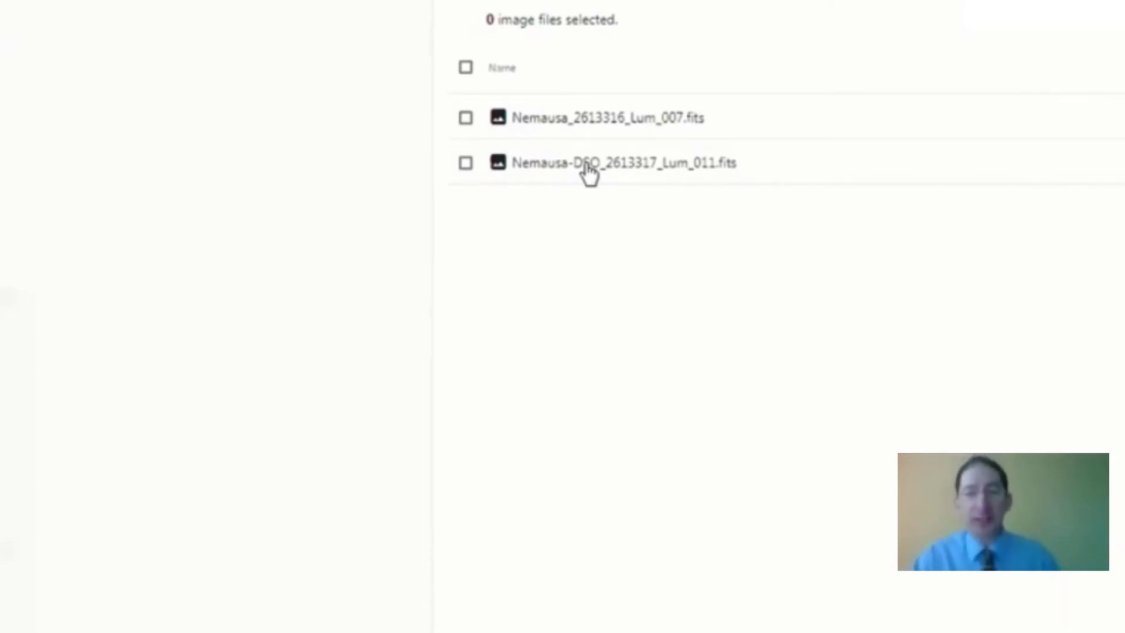
Compare the File Info headers of the 007 and 011 Nemausa frames (DSO-14, 40 s exposure).
{"action": "left_click", "coordinate": [957, 18]}
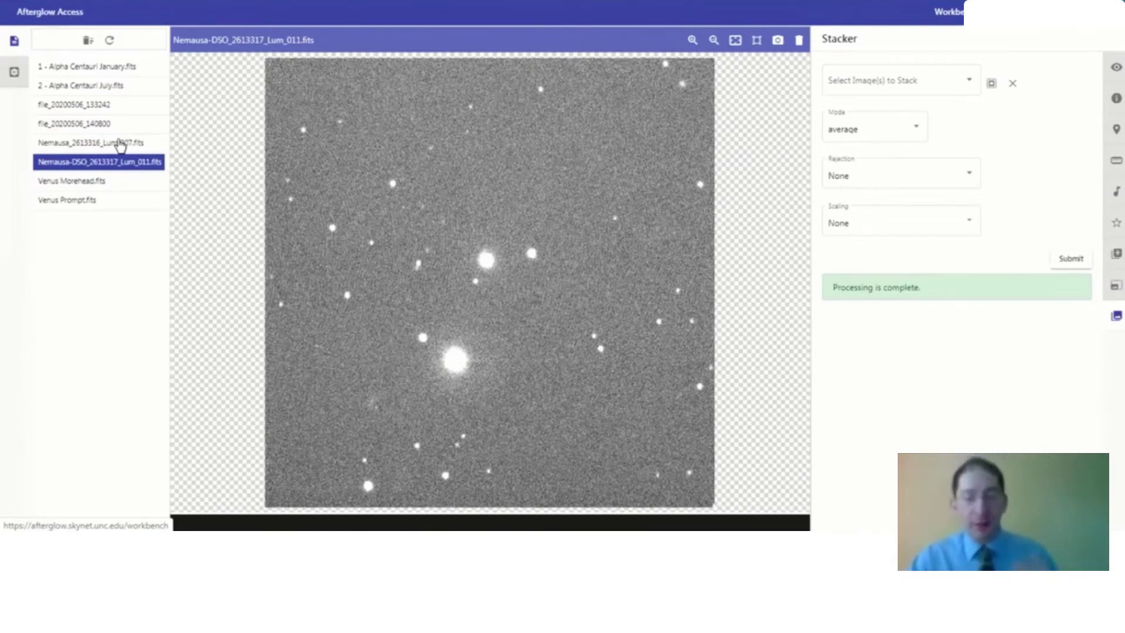
{"action": "left_click", "coordinate": [120, 144]}
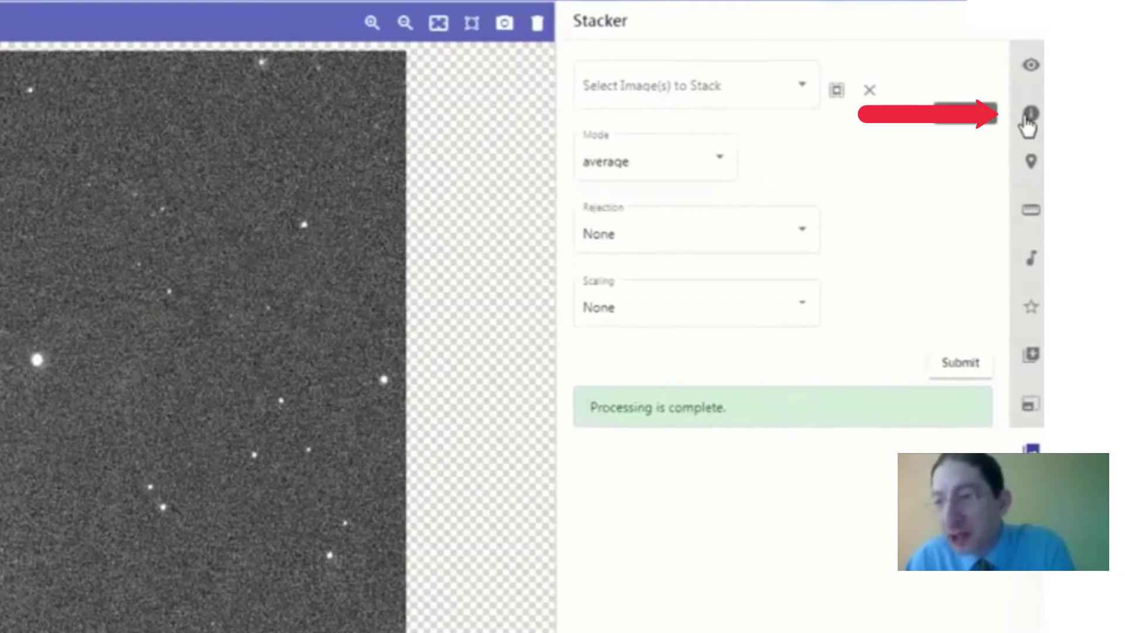
{"action": "left_click", "coordinate": [1029, 116]}
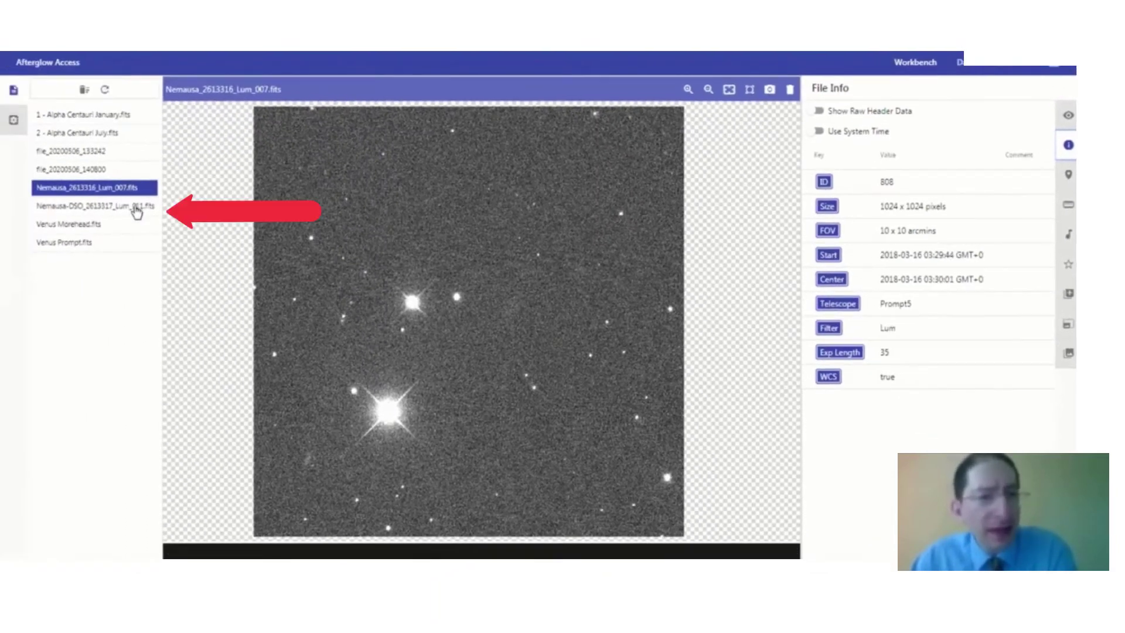
{"action": "left_click", "coordinate": [136, 206]}
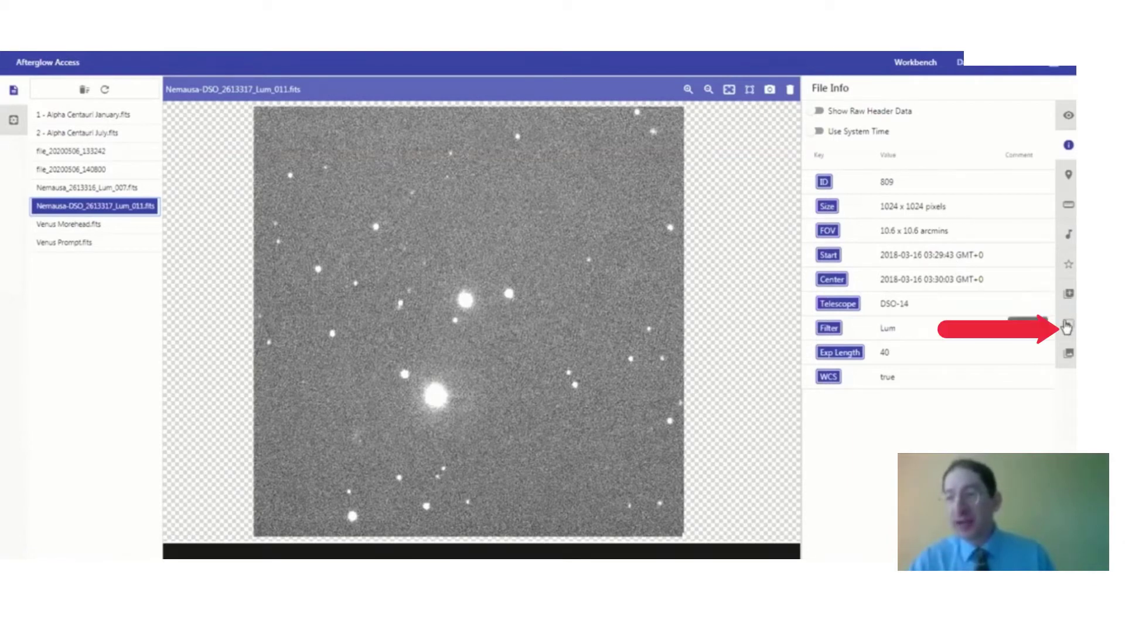
Astrometrically align the 007 and 011 Nemausa frames using the Aligner.
{"action": "left_click", "coordinate": [1066, 326]}
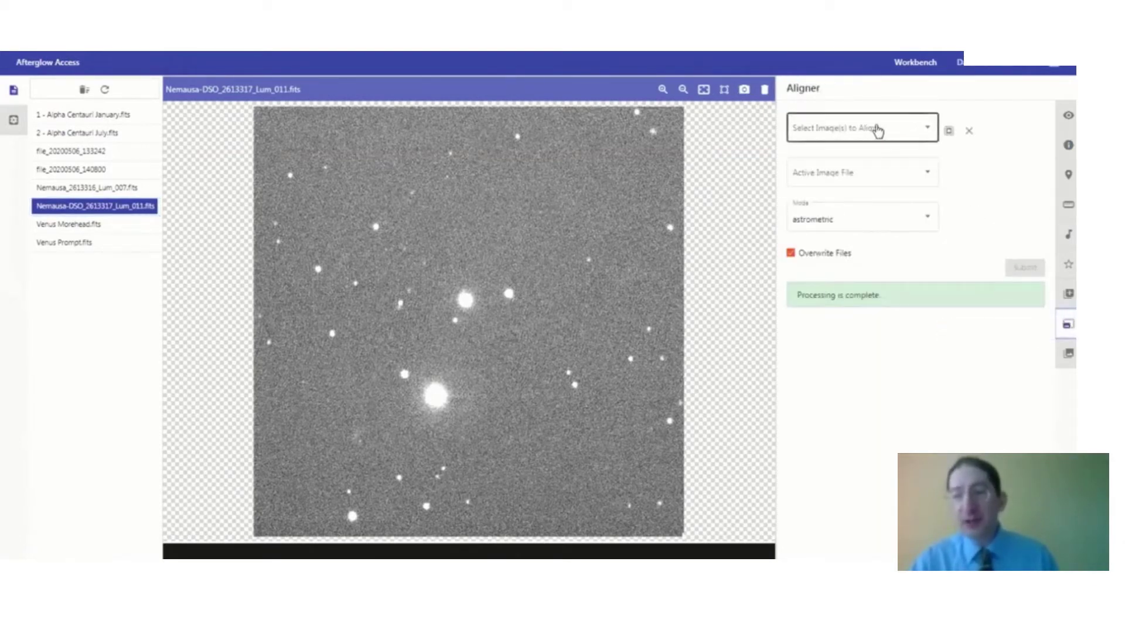
{"action": "left_click", "coordinate": [969, 133]}
{"action": "left_click", "coordinate": [929, 130]}
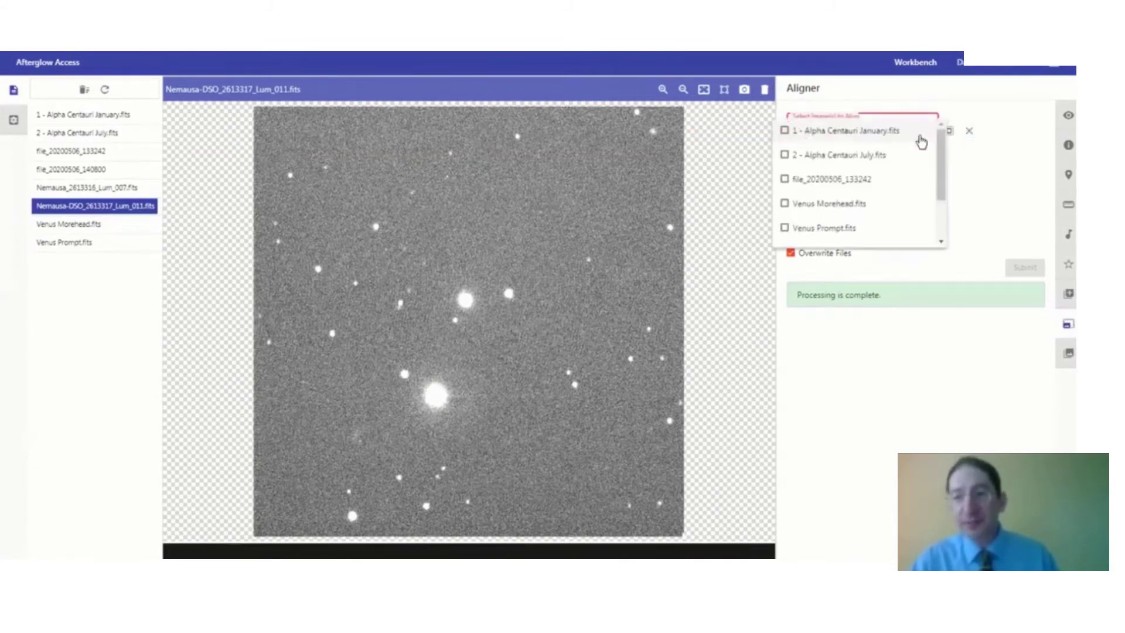
{"action": "scroll", "coordinate": [857, 184], "scroll_direction": "down", "scroll_amount": 2}
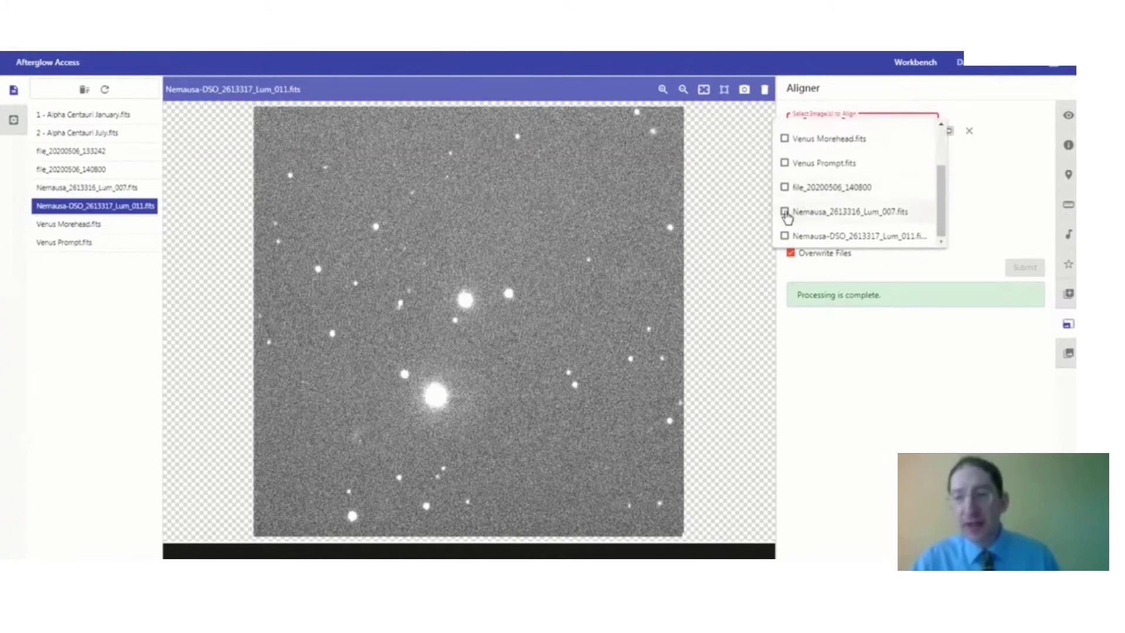
{"action": "left_click", "coordinate": [785, 212]}
{"action": "left_click", "coordinate": [784, 236]}
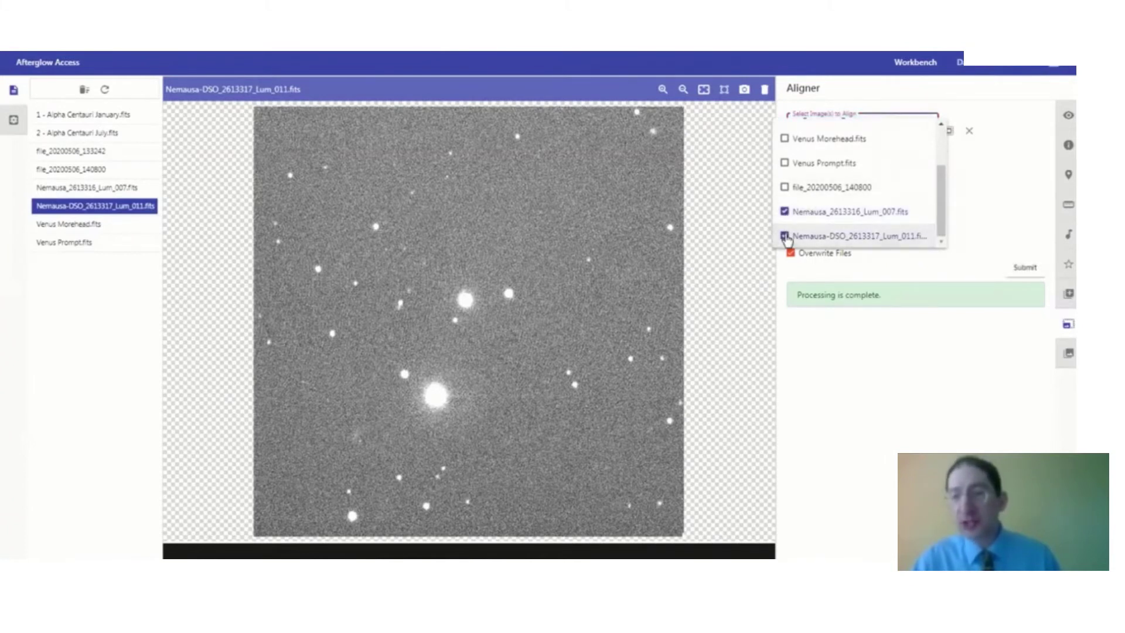
{"action": "left_click", "coordinate": [998, 188]}
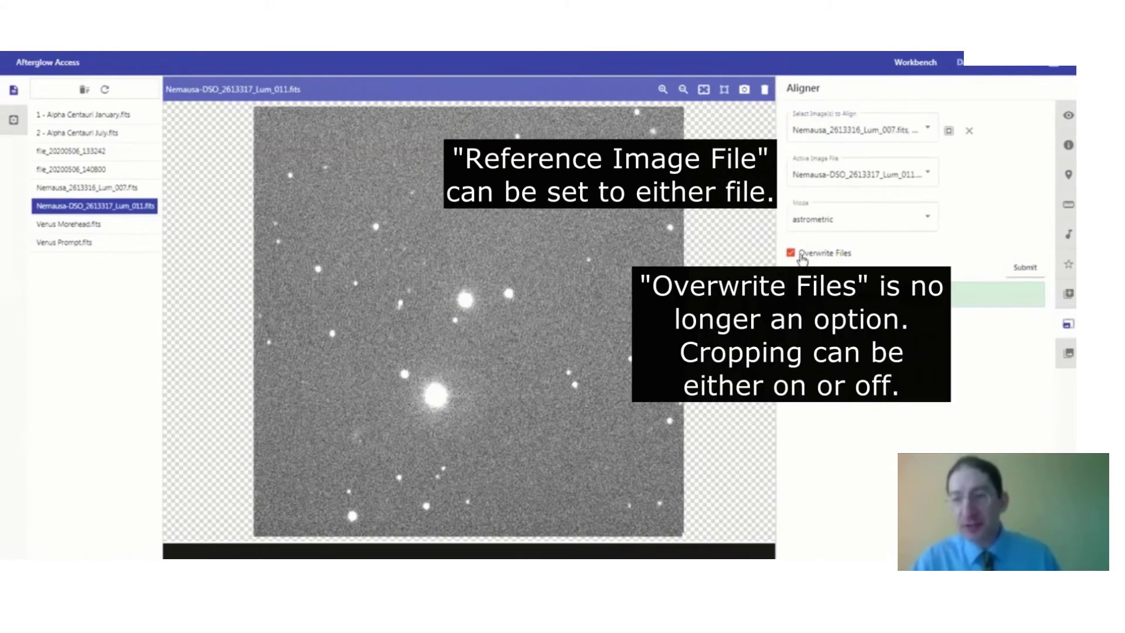
{"action": "left_click", "coordinate": [1034, 274]}
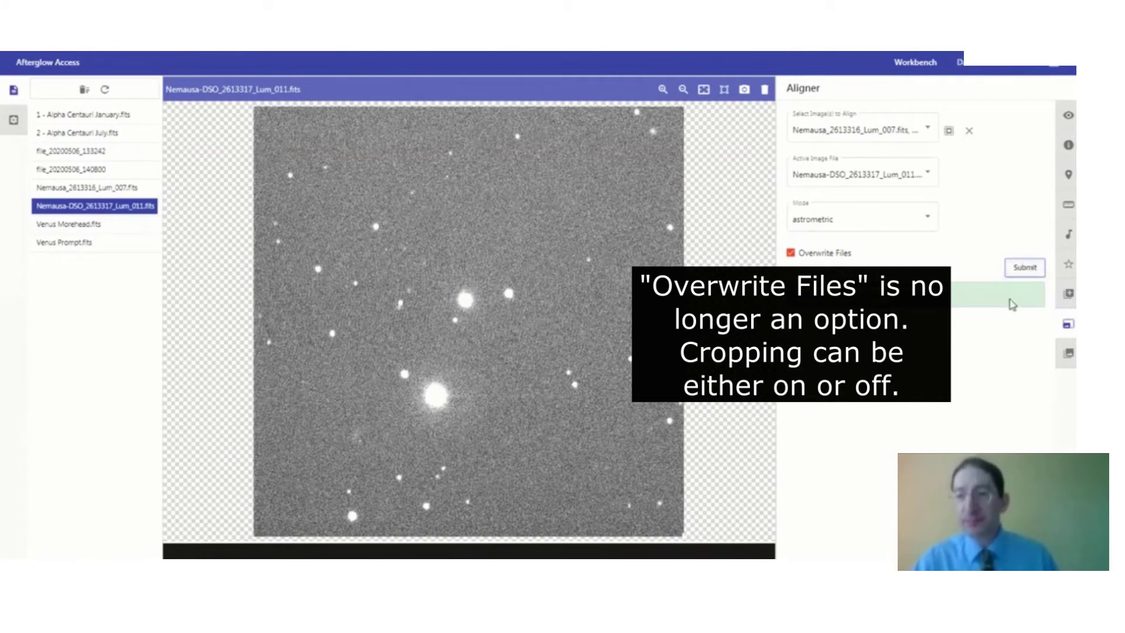
Select only the 007 and 011 Nemausa frames in the Stacker for an average stack.
{"action": "left_click", "coordinate": [1067, 355]}
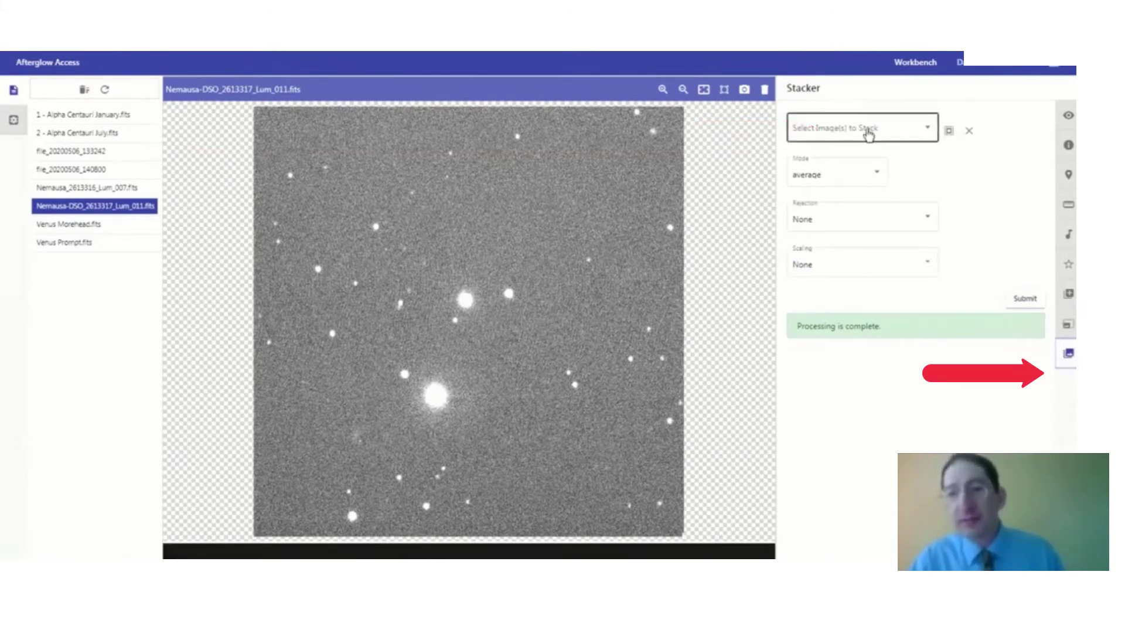
{"action": "left_click", "coordinate": [970, 132]}
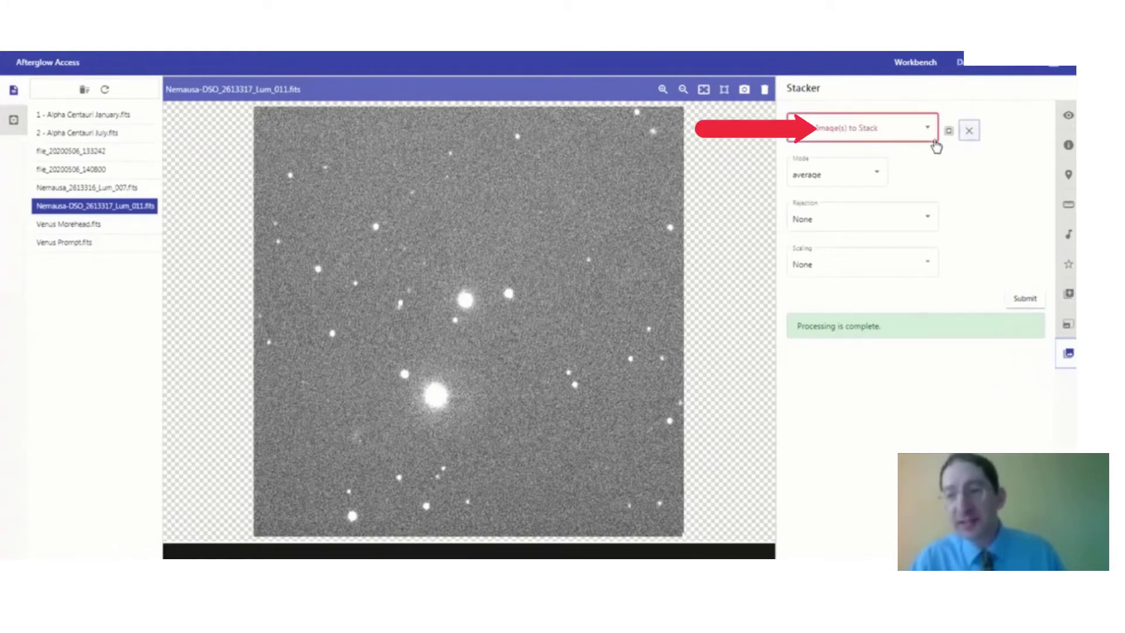
{"action": "left_click", "coordinate": [926, 130]}
{"action": "scroll", "coordinate": [898, 188], "scroll_direction": "down", "scroll_amount": 2}
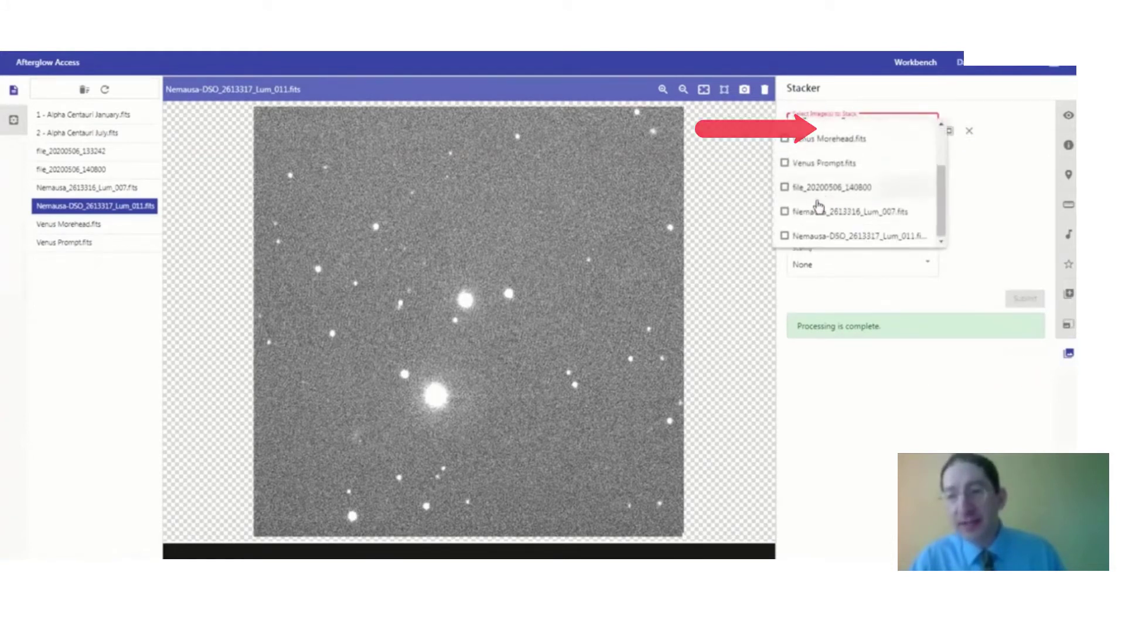
{"action": "left_click", "coordinate": [786, 213]}
{"action": "left_click", "coordinate": [811, 237]}
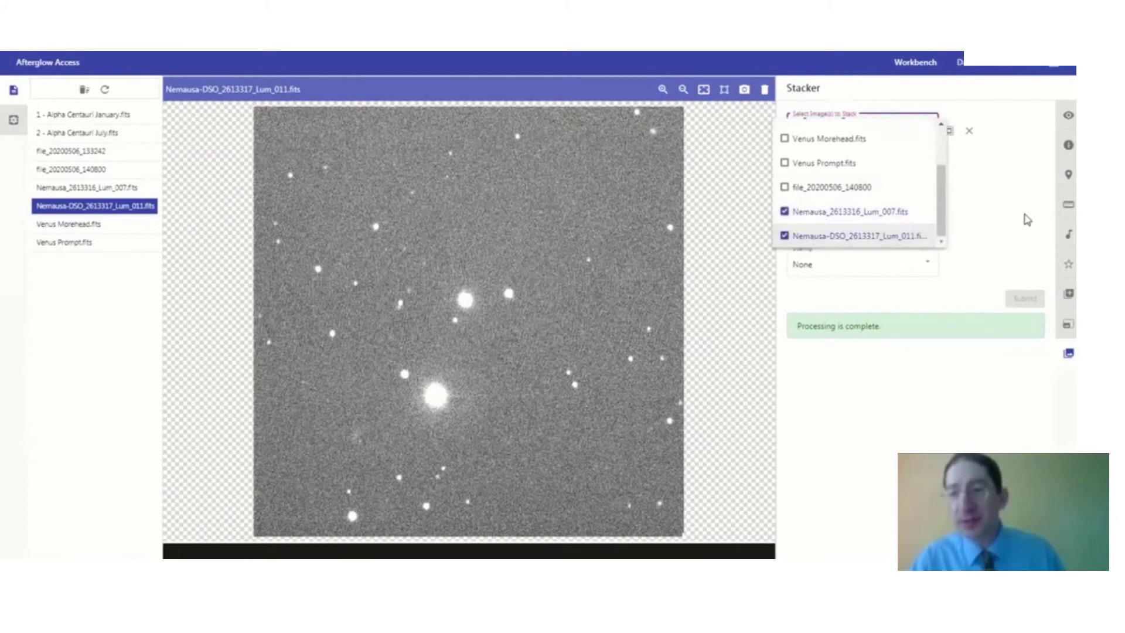
{"action": "left_click", "coordinate": [1001, 189]}
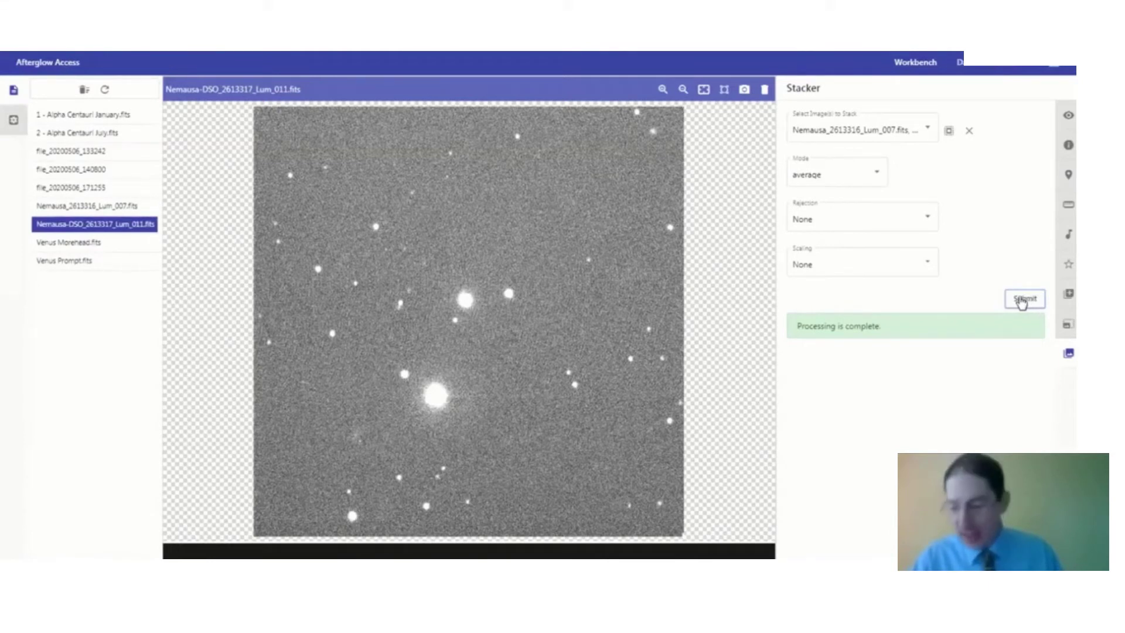
Show file_20200506_171255 zoomed in on the elongated asteroid, with Display Settings open.
{"action": "left_click", "coordinate": [104, 188]}
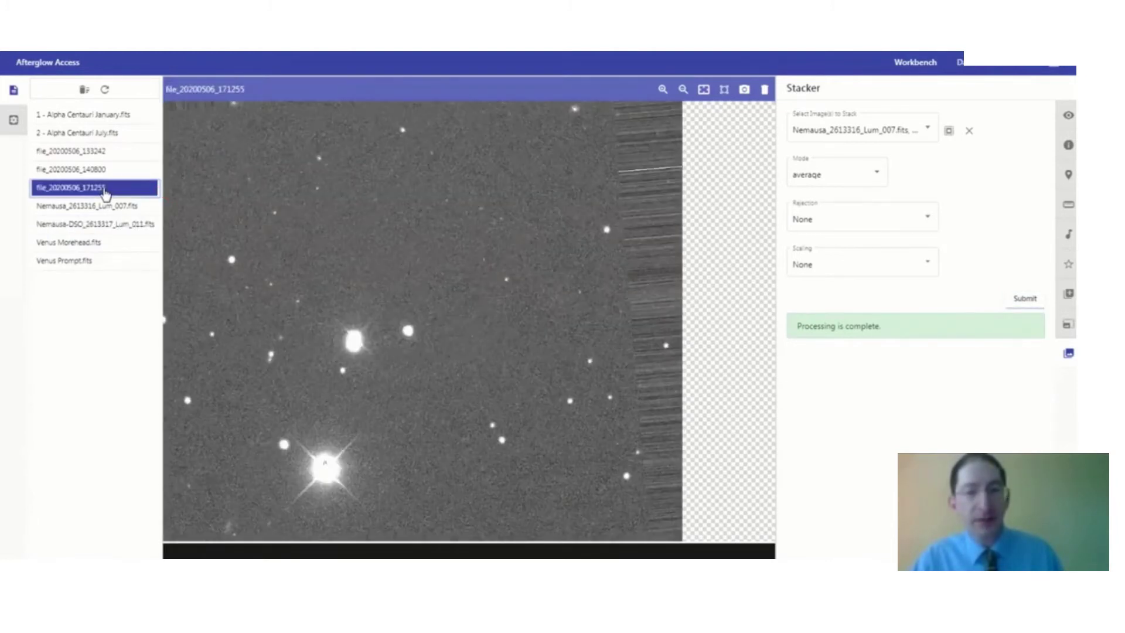
{"action": "left_click", "coordinate": [689, 90]}
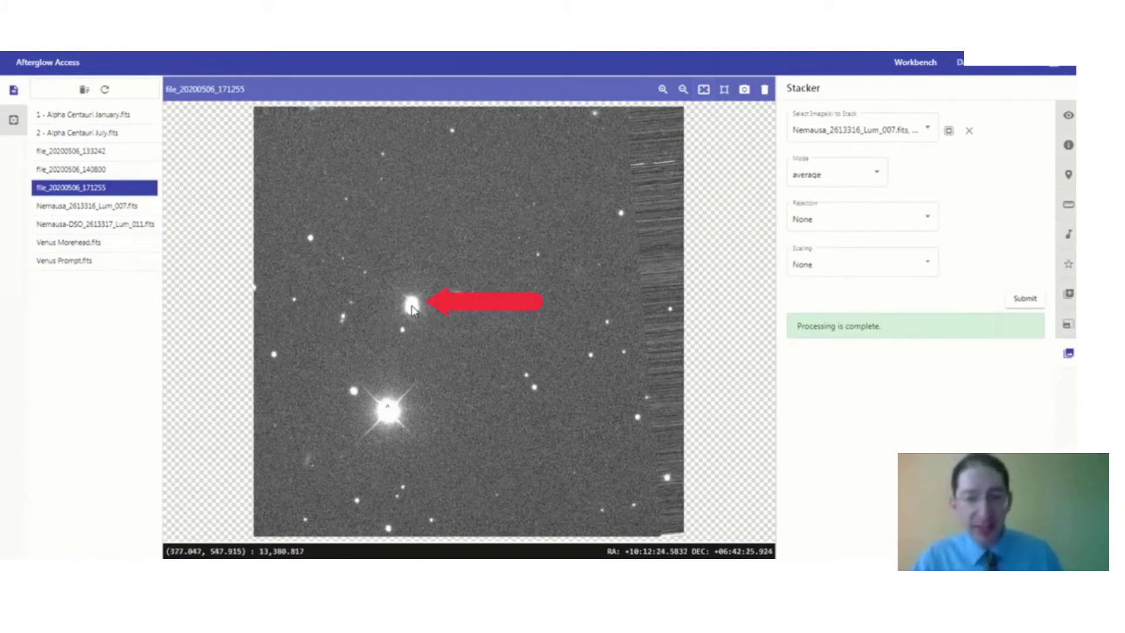
{"action": "scroll", "coordinate": [412, 309], "scroll_direction": "up", "scroll_amount": 5}
{"action": "left_click_drag", "start_coordinate": [414, 308], "coordinate": [451, 326]}
{"action": "scroll", "coordinate": [452, 326], "scroll_direction": "up", "scroll_amount": 3}
{"action": "scroll", "coordinate": [452, 328], "scroll_direction": "down", "scroll_amount": 2}
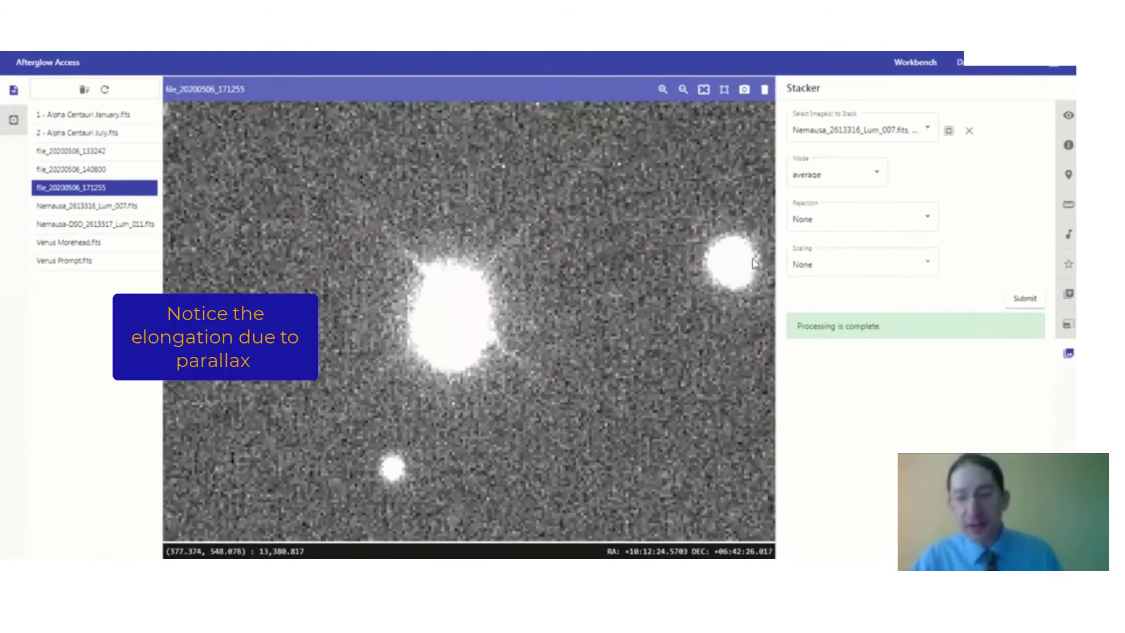
{"action": "scroll", "coordinate": [449, 334], "scroll_direction": "up", "scroll_amount": 4}
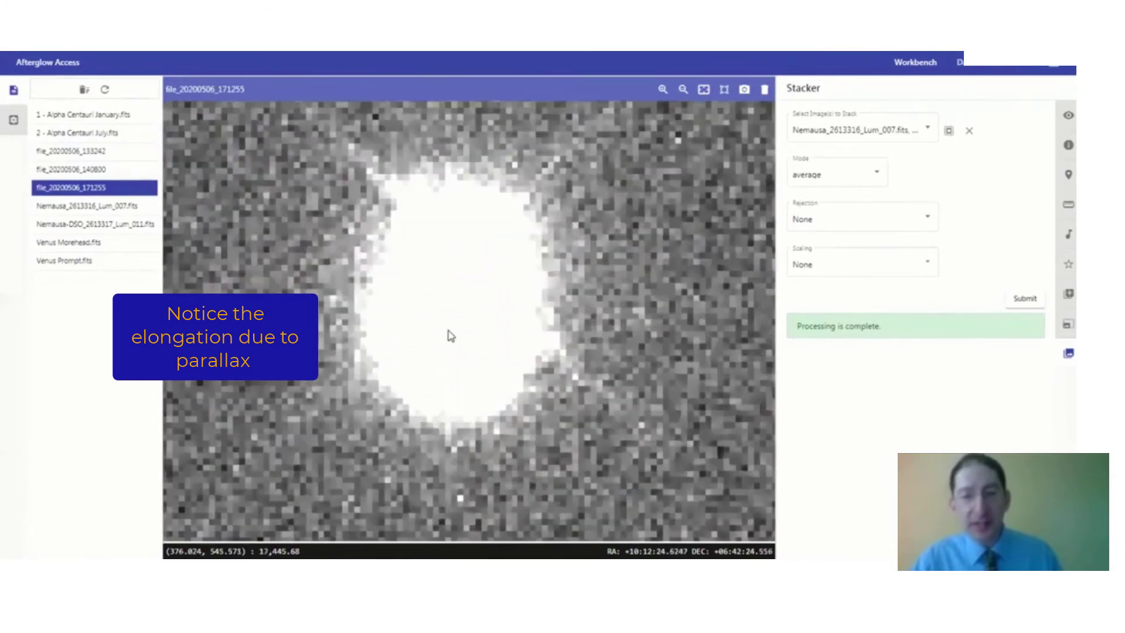
{"action": "scroll", "coordinate": [449, 334], "scroll_direction": "up", "scroll_amount": 1}
{"action": "scroll", "coordinate": [452, 322], "scroll_direction": "up", "scroll_amount": 2}
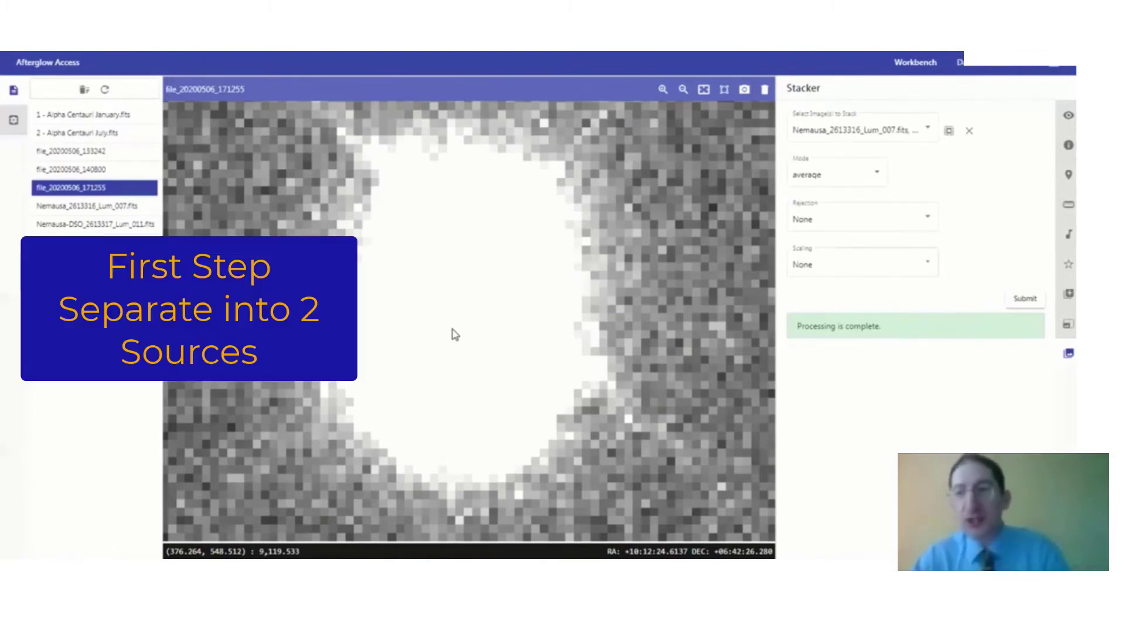
{"action": "left_click", "coordinate": [1066, 120]}
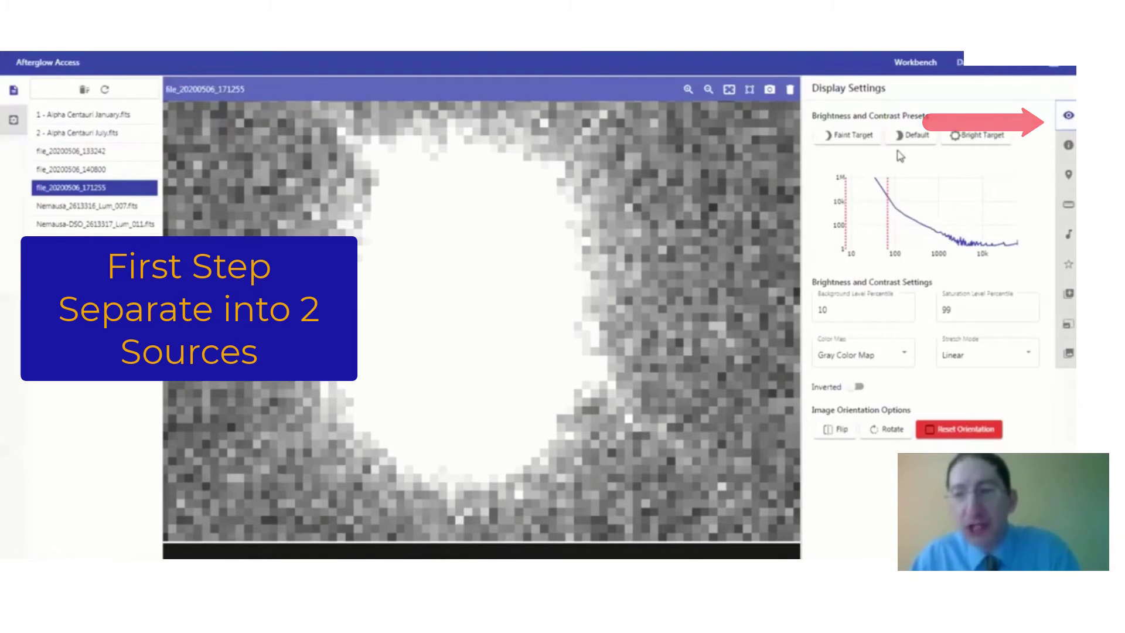
Apply the Bright Target preset and set the saturation percentile to 99.97.
{"action": "left_click", "coordinate": [985, 137]}
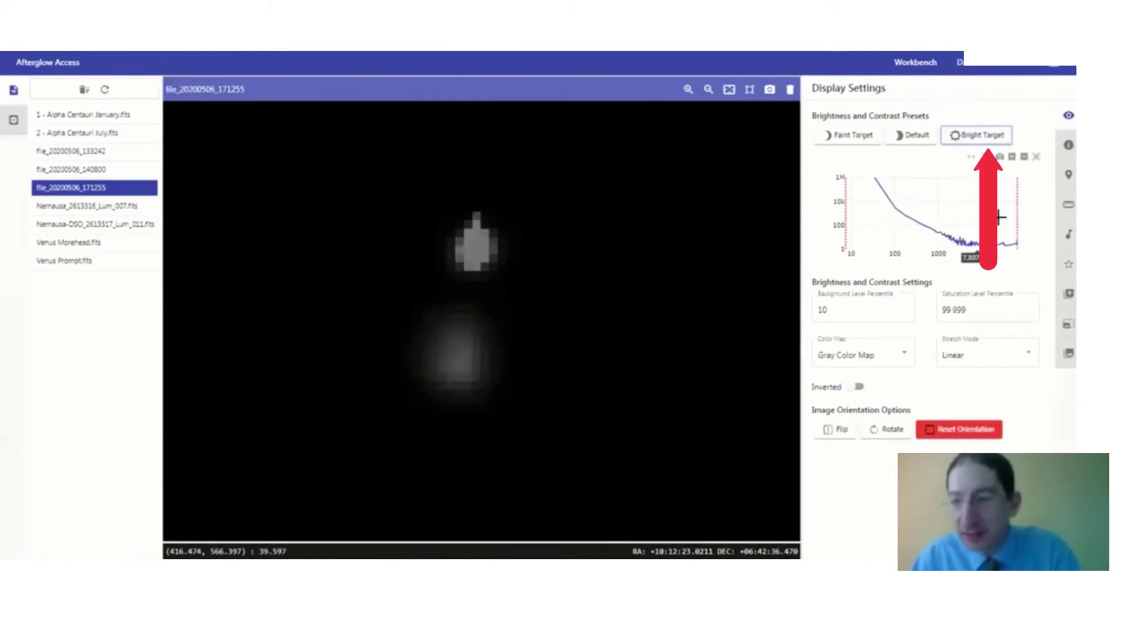
{"action": "left_click", "coordinate": [1029, 313]}
{"action": "left_click", "coordinate": [1030, 313]}
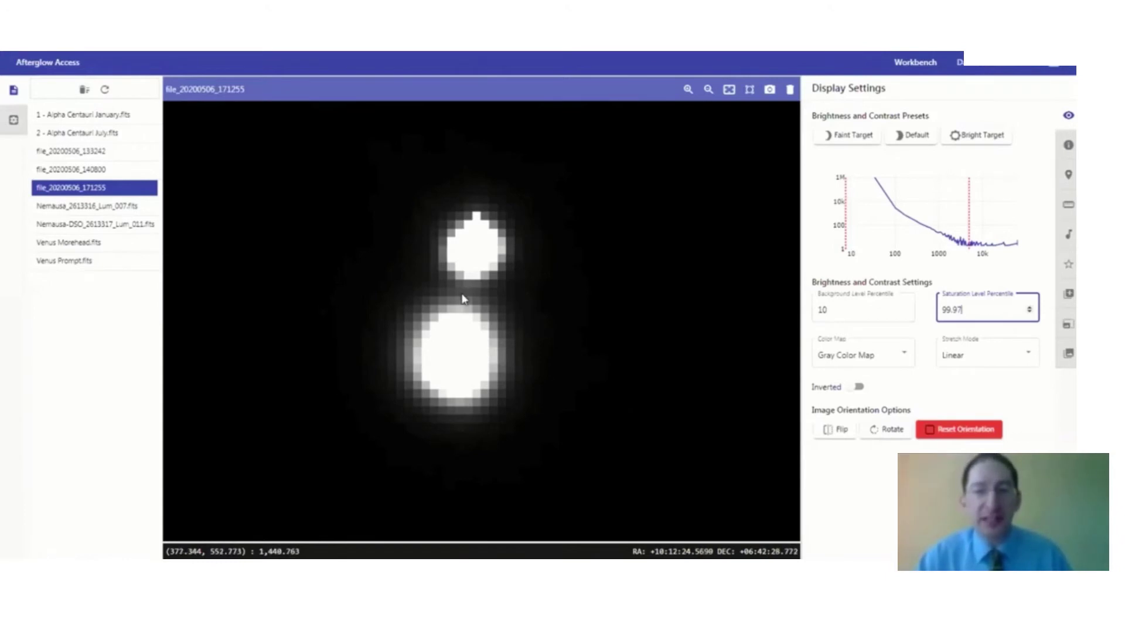
{"action": "scroll", "coordinate": [462, 297], "scroll_direction": "up", "scroll_amount": 3}
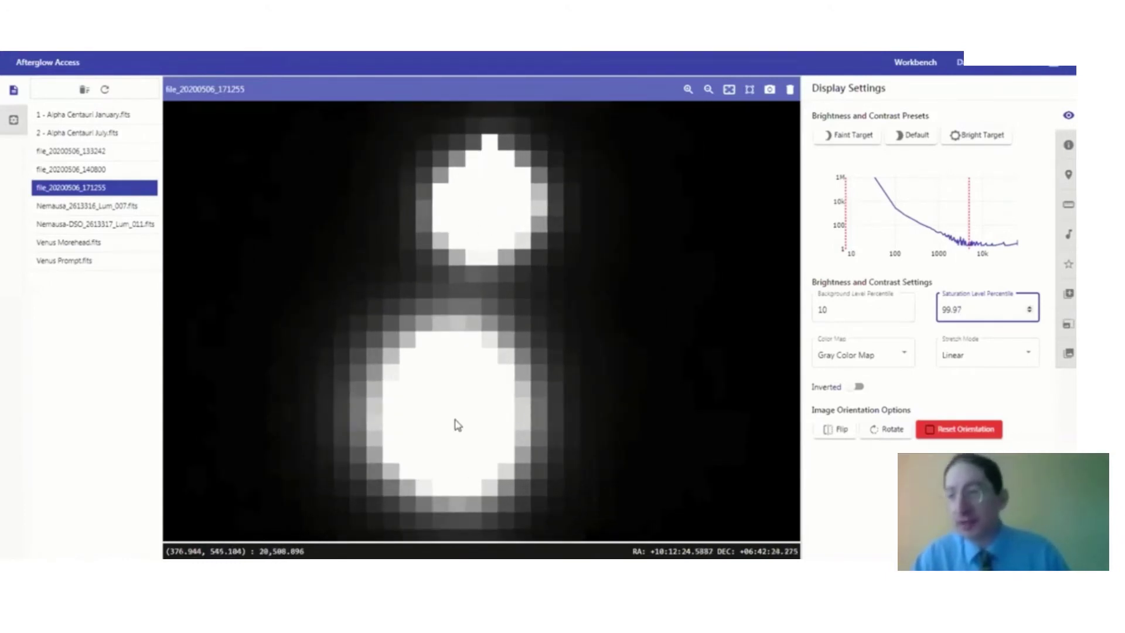
With centroid clicks on, measure between the upper and lower sources and mark the 7.789 separation.
{"action": "left_click", "coordinate": [1068, 204]}
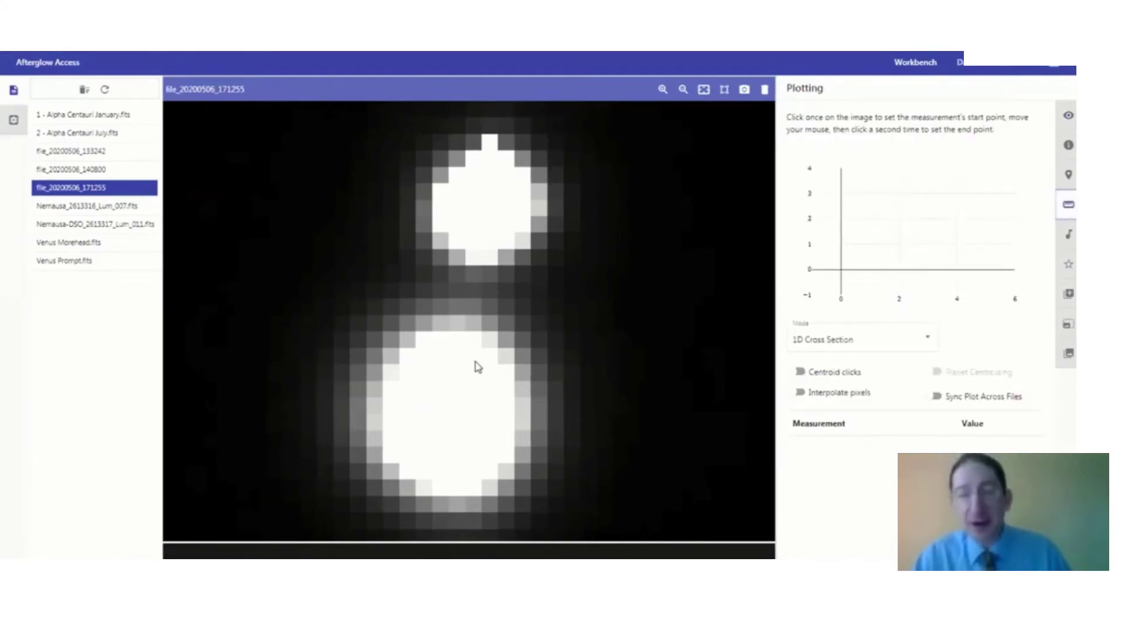
{"action": "left_click", "coordinate": [798, 371]}
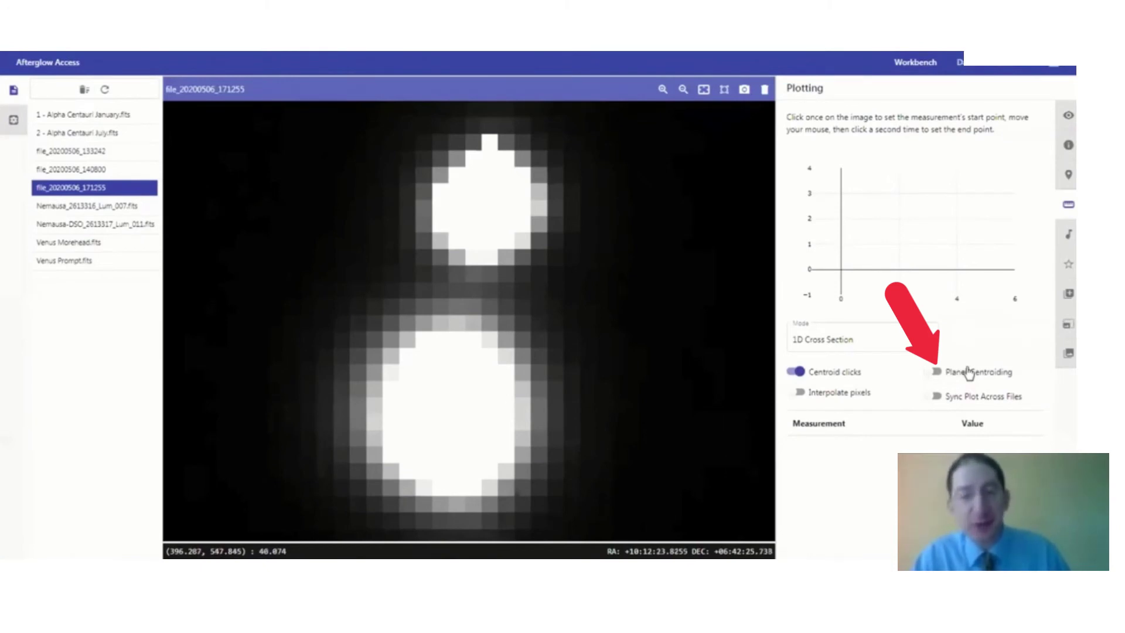
{"action": "left_click", "coordinate": [486, 206]}
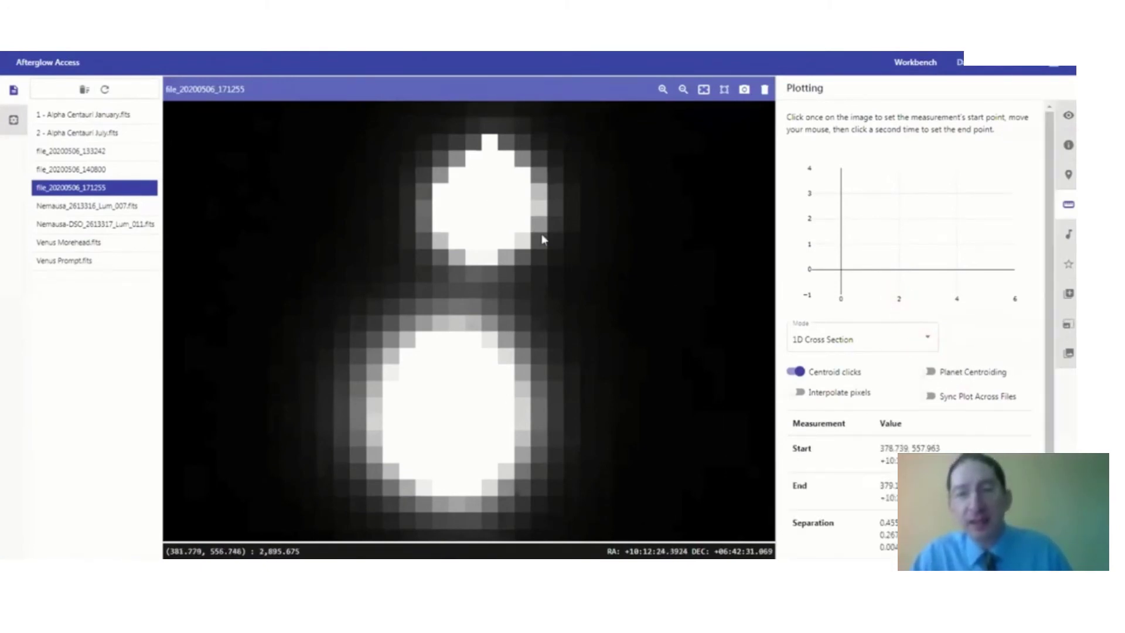
{"action": "left_click", "coordinate": [457, 439]}
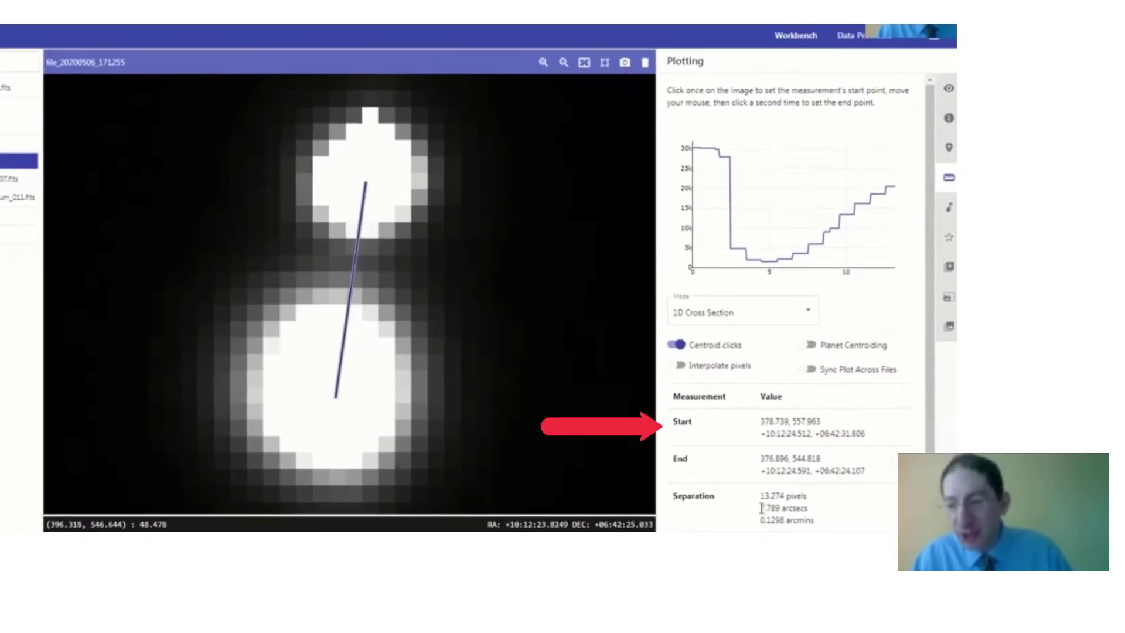
{"action": "left_click_drag", "start_coordinate": [761, 508], "coordinate": [781, 507]}
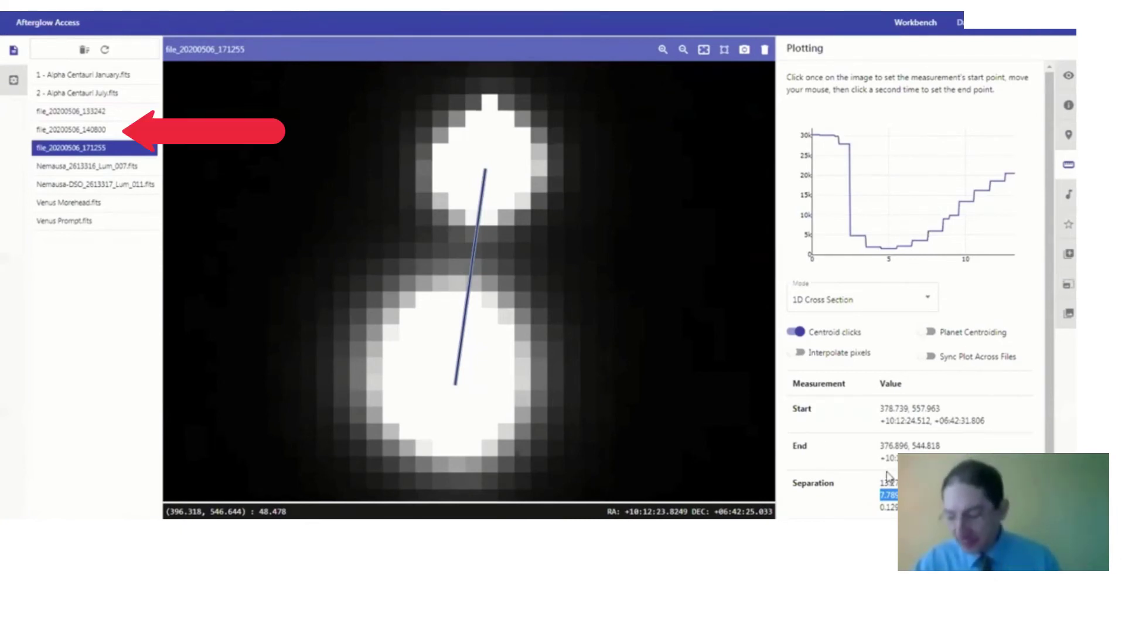
Show file_20200506_140800 zoomed in and centred on its bright blob.
{"action": "left_click", "coordinate": [117, 130]}
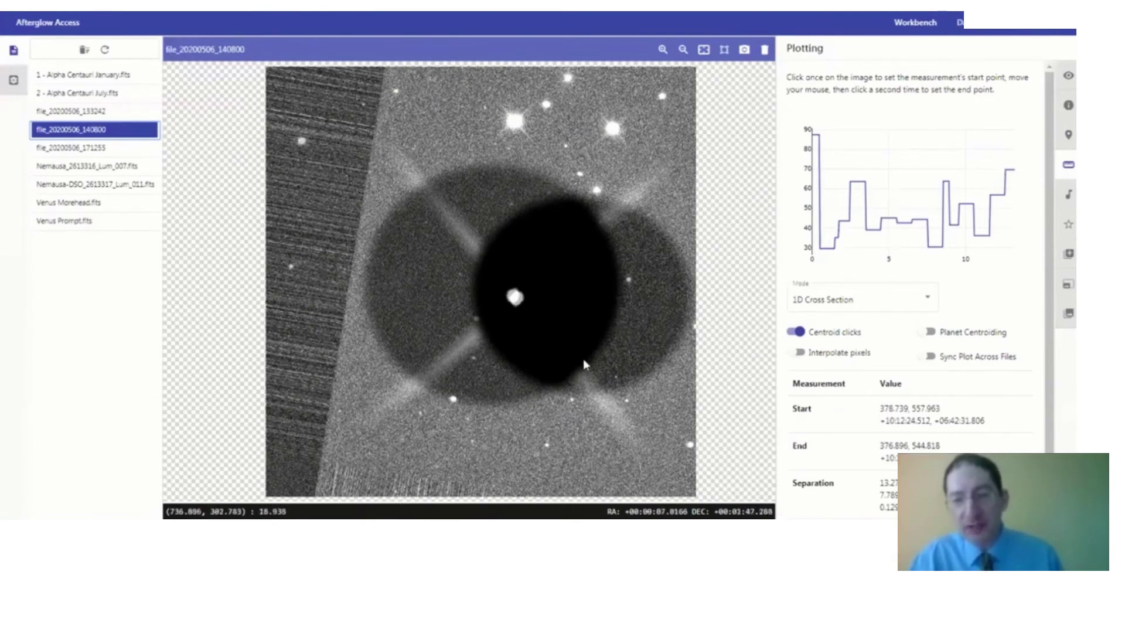
{"action": "scroll", "coordinate": [513, 307], "scroll_direction": "up", "scroll_amount": 5}
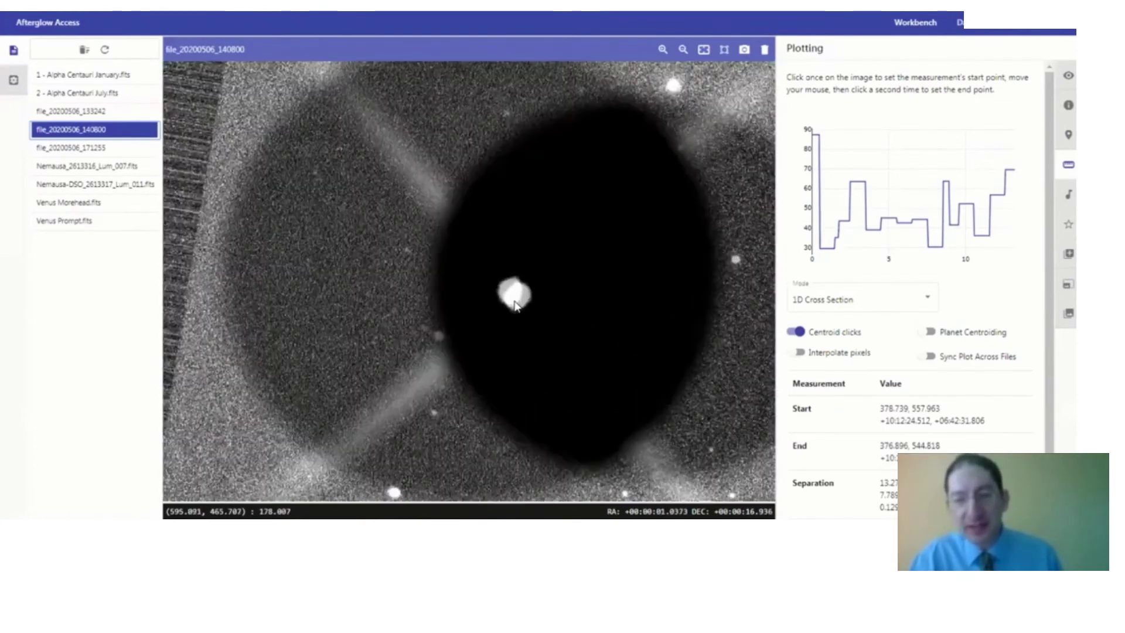
{"action": "scroll", "coordinate": [513, 305], "scroll_direction": "up", "scroll_amount": 4}
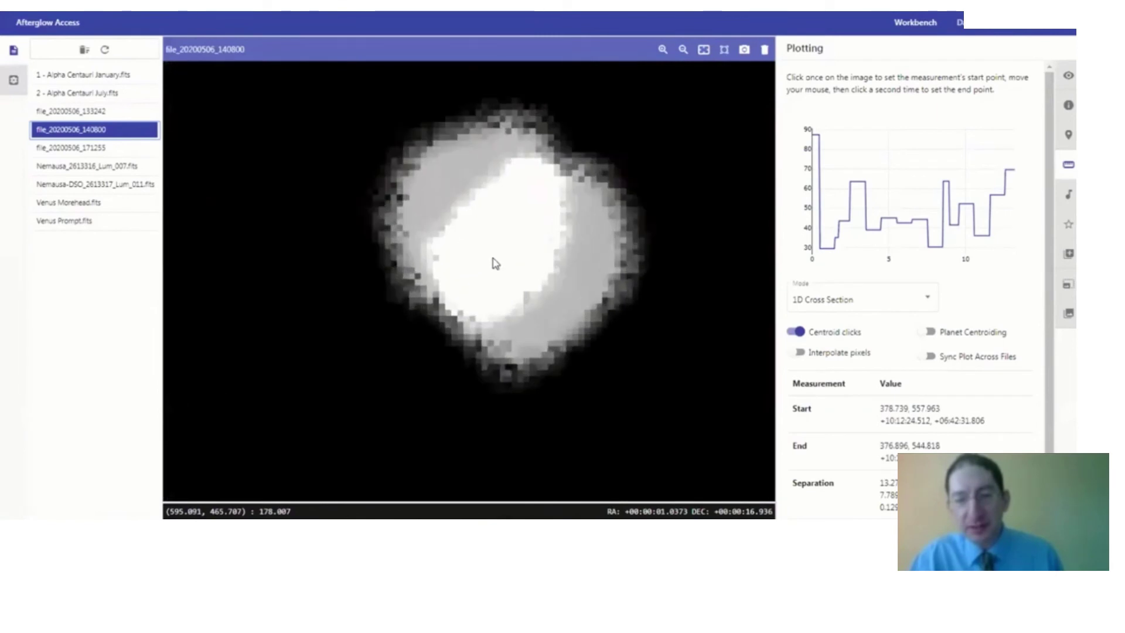
{"action": "left_click_drag", "start_coordinate": [494, 253], "coordinate": [486, 272]}
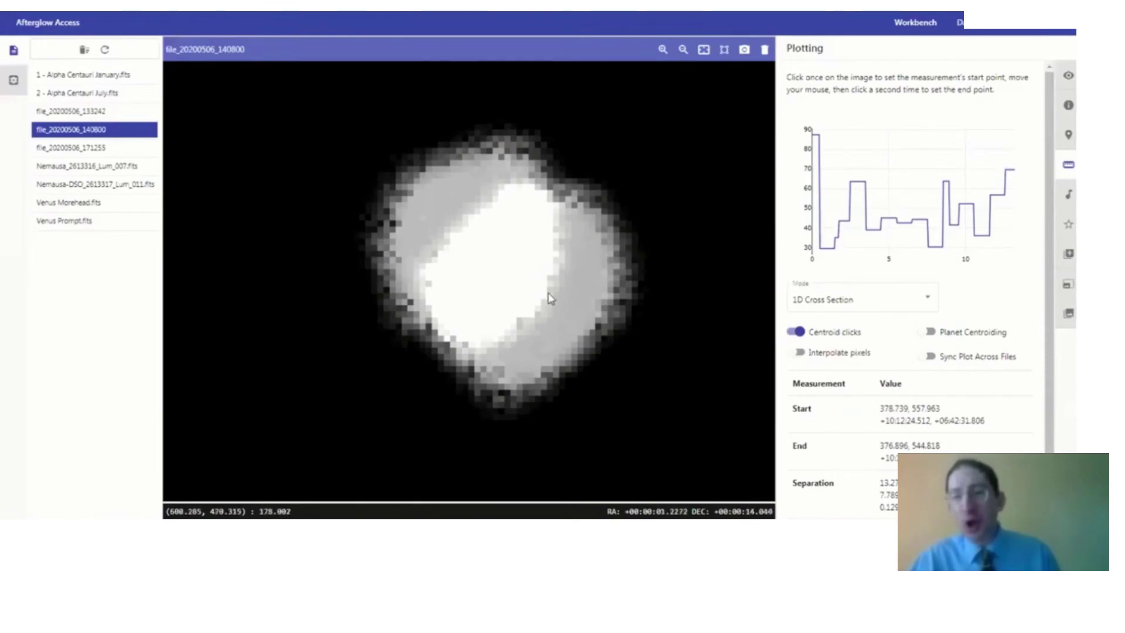
With centroiding off, draw a cross-section from inside the blob to the upper-right sky.
{"action": "left_click", "coordinate": [797, 333]}
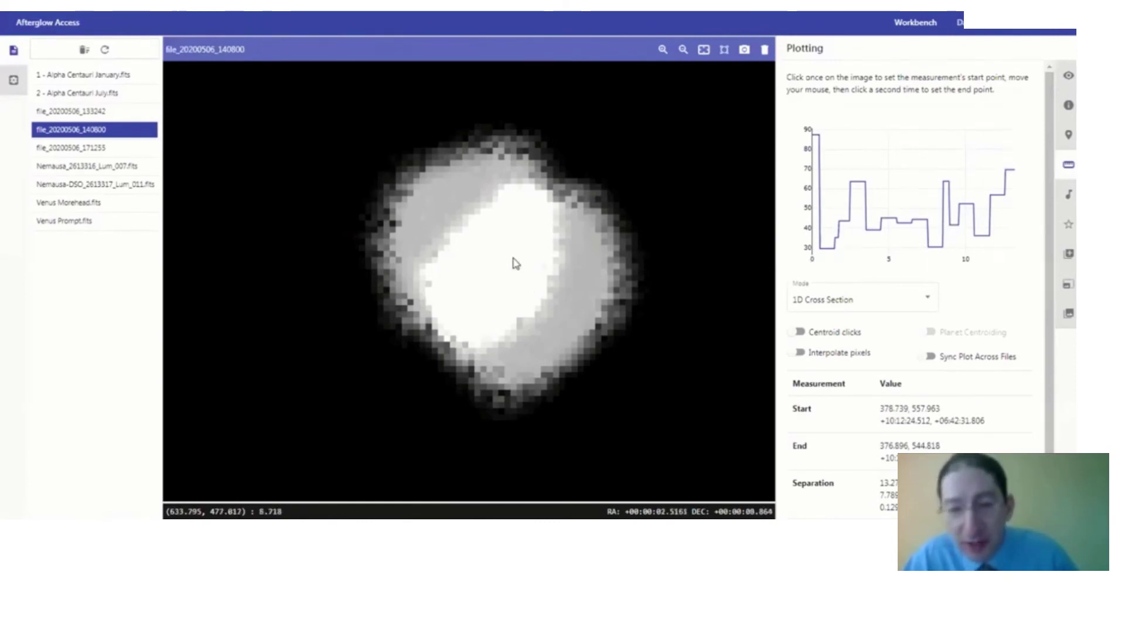
{"action": "left_click", "coordinate": [468, 245]}
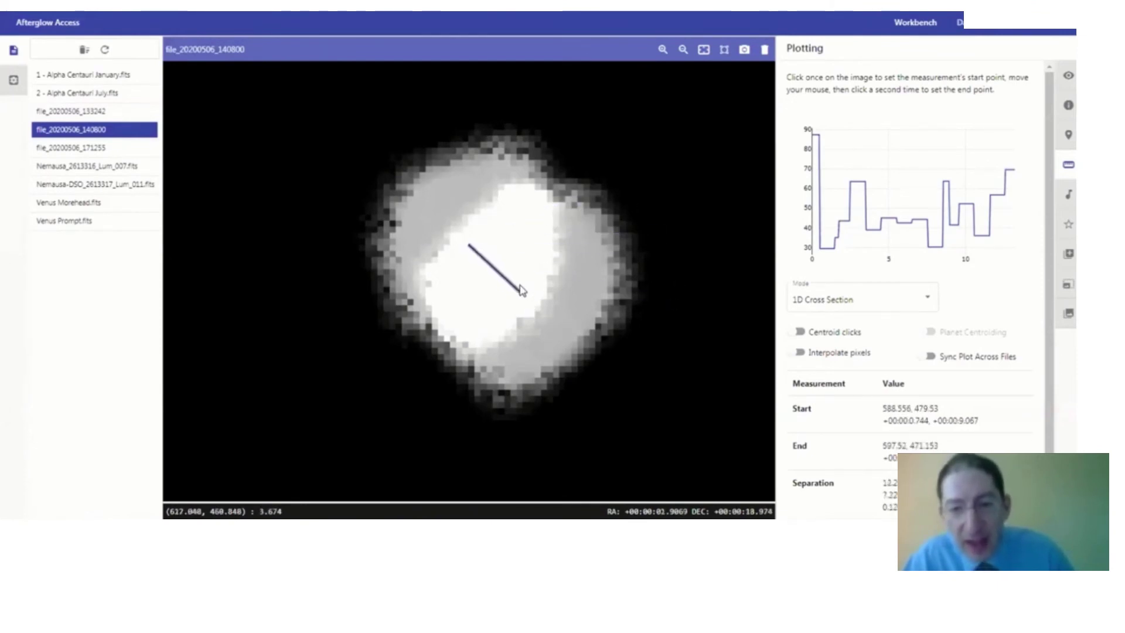
{"action": "left_click", "coordinate": [634, 113]}
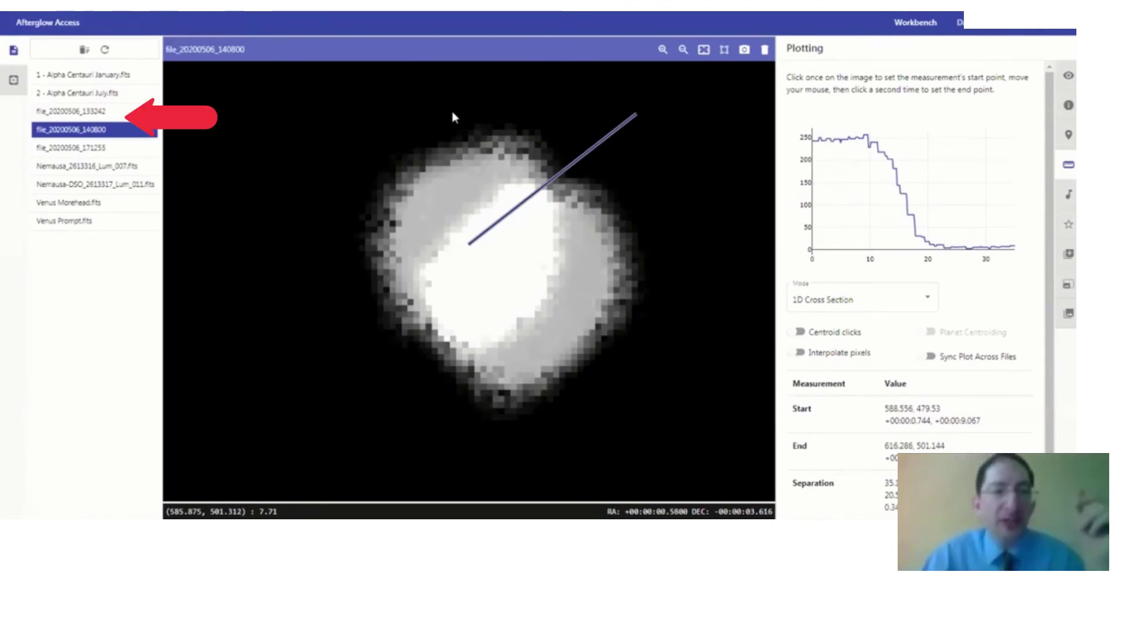
Open file_20200506_133242 and zoom in on the upper-left star of the Alpha Centauri pair.
{"action": "left_click", "coordinate": [120, 114]}
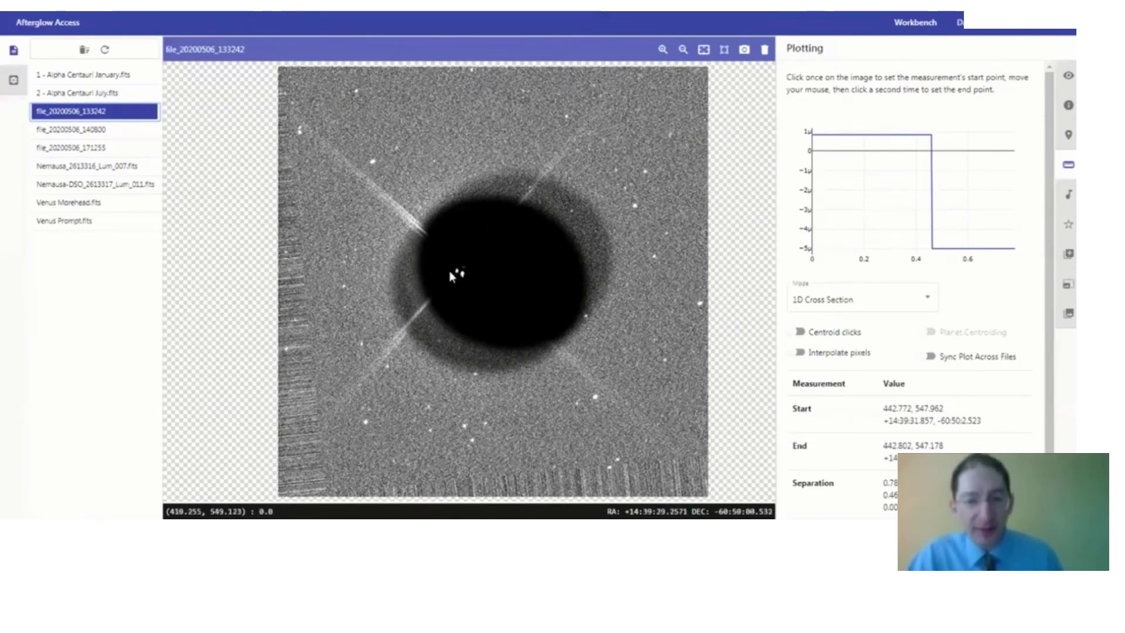
{"action": "scroll", "coordinate": [461, 276], "scroll_direction": "up", "scroll_amount": 5}
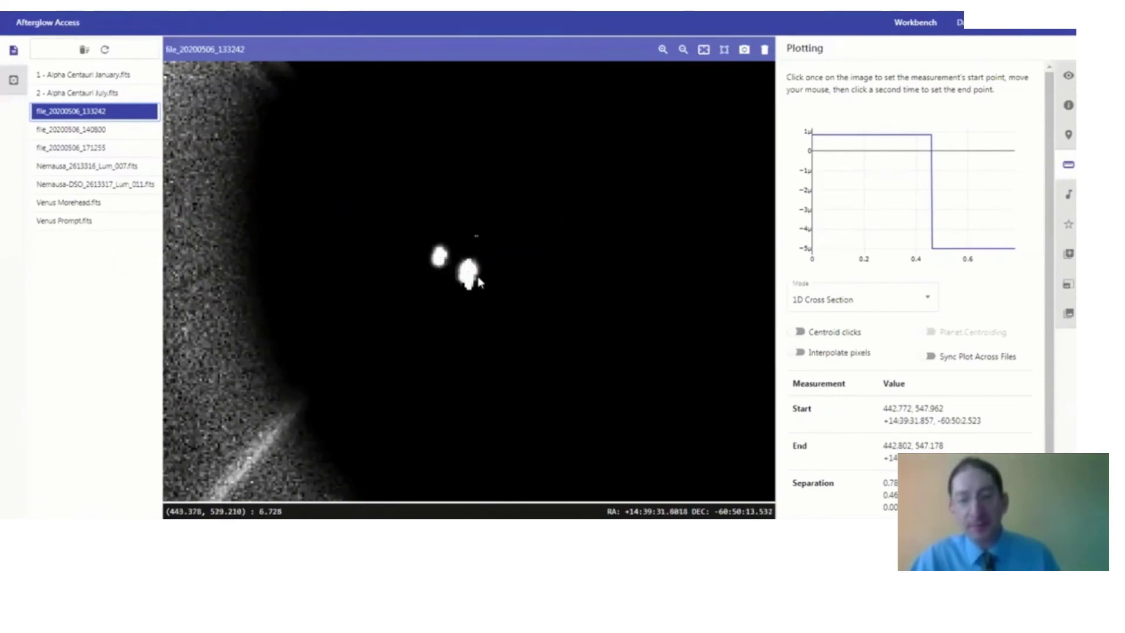
{"action": "scroll", "coordinate": [471, 277], "scroll_direction": "up", "scroll_amount": 2}
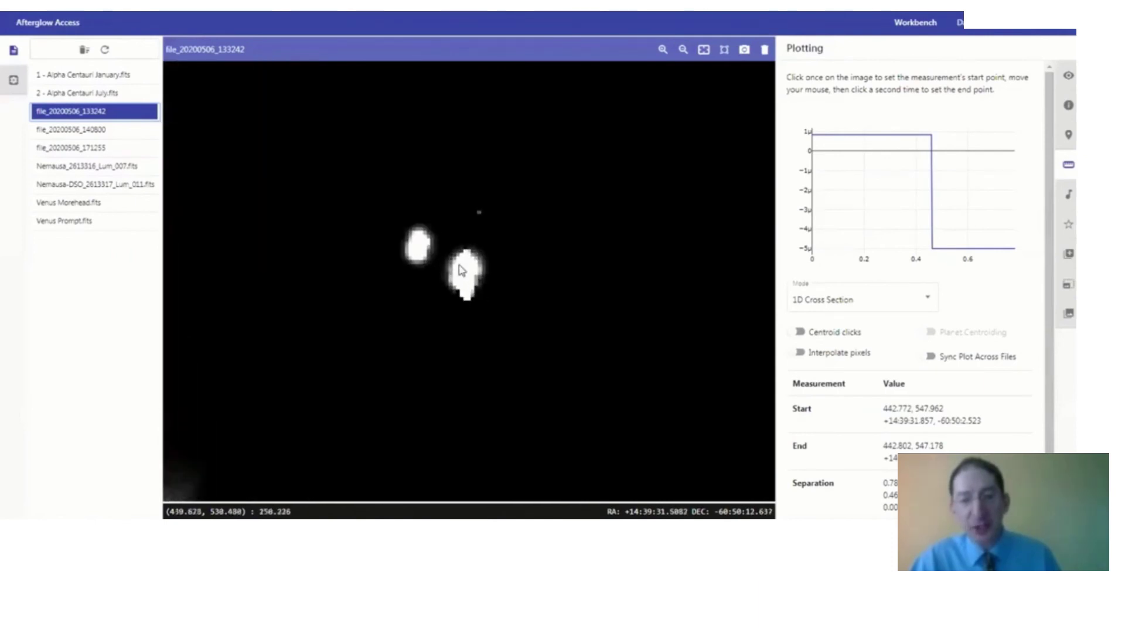
{"action": "left_click_drag", "start_coordinate": [420, 252], "coordinate": [468, 261]}
{"action": "scroll", "coordinate": [468, 261], "scroll_direction": "up", "scroll_amount": 5}
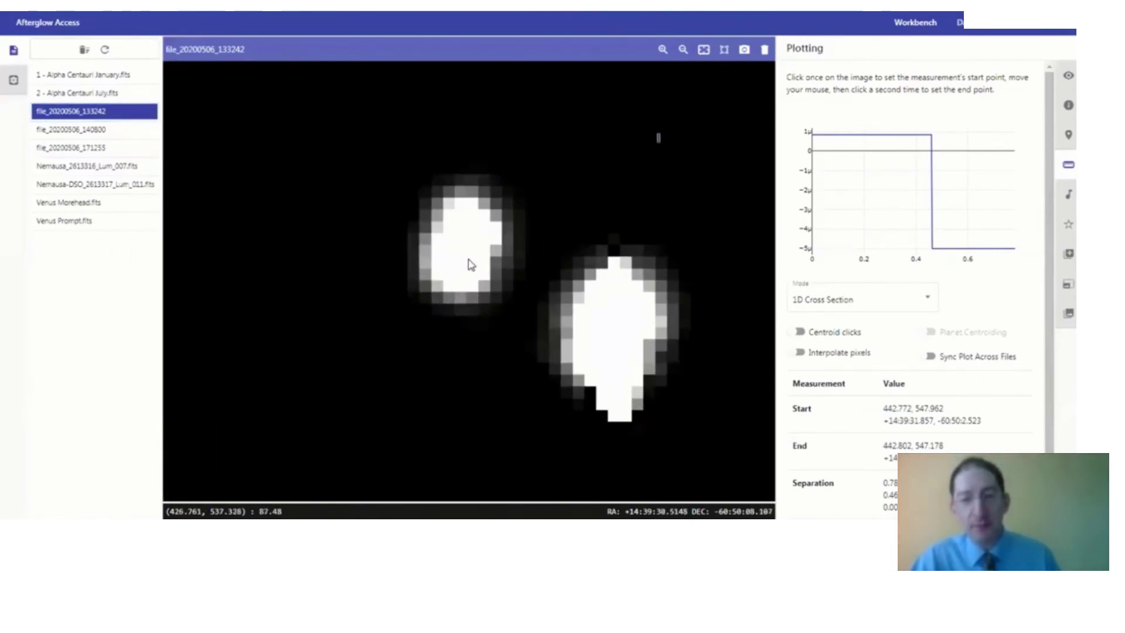
{"action": "scroll", "coordinate": [479, 282], "scroll_direction": "up", "scroll_amount": 3}
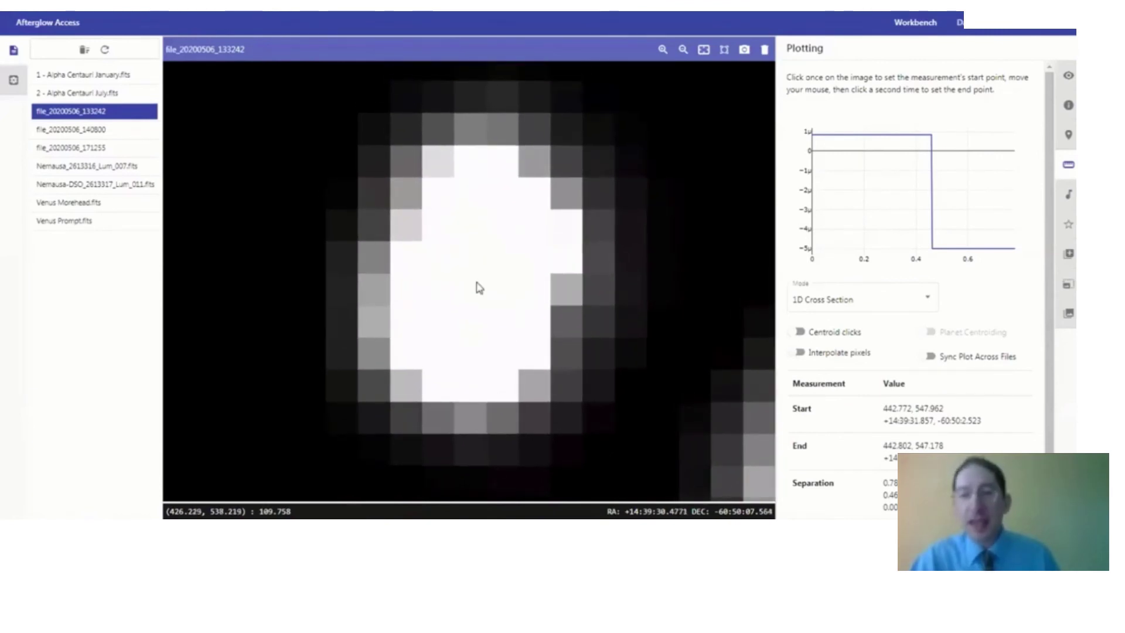
{"action": "scroll", "coordinate": [479, 287], "scroll_direction": "up", "scroll_amount": 1}
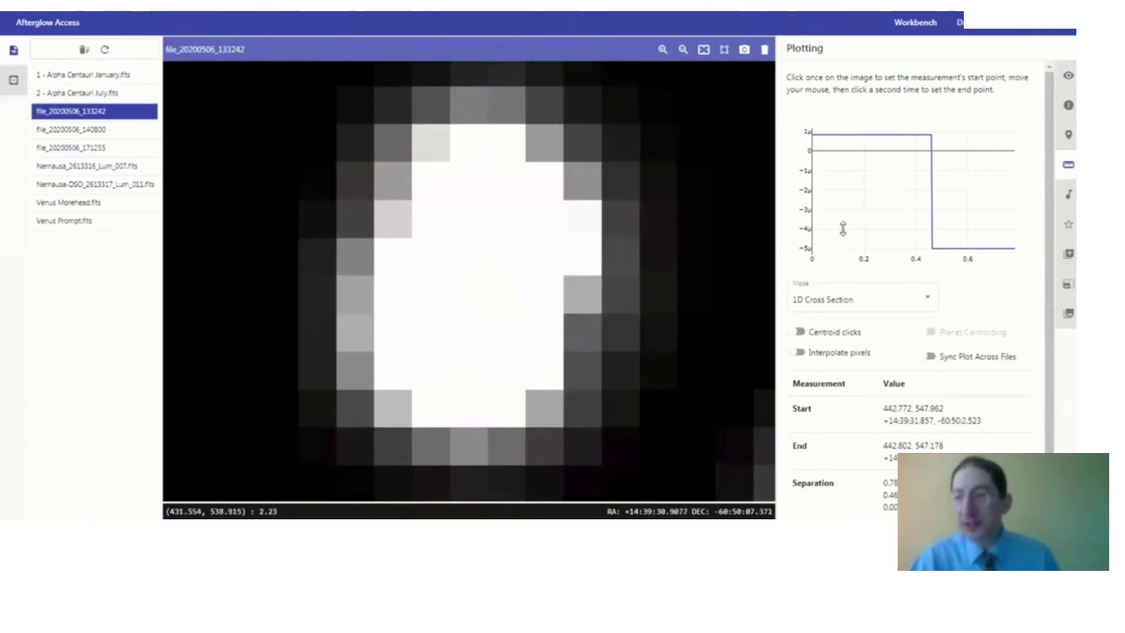
Apply the Bright Target display preset and lower the saturation level percentile to 99.9928.
{"action": "left_click", "coordinate": [1068, 76]}
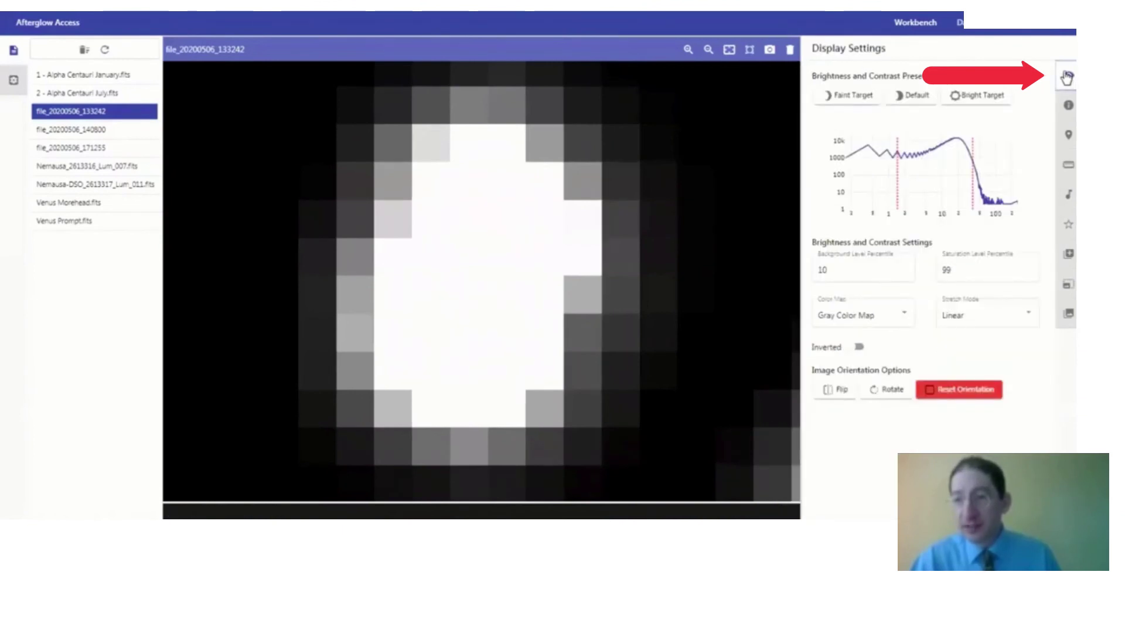
{"action": "left_click", "coordinate": [995, 98]}
{"action": "left_click", "coordinate": [1029, 272]}
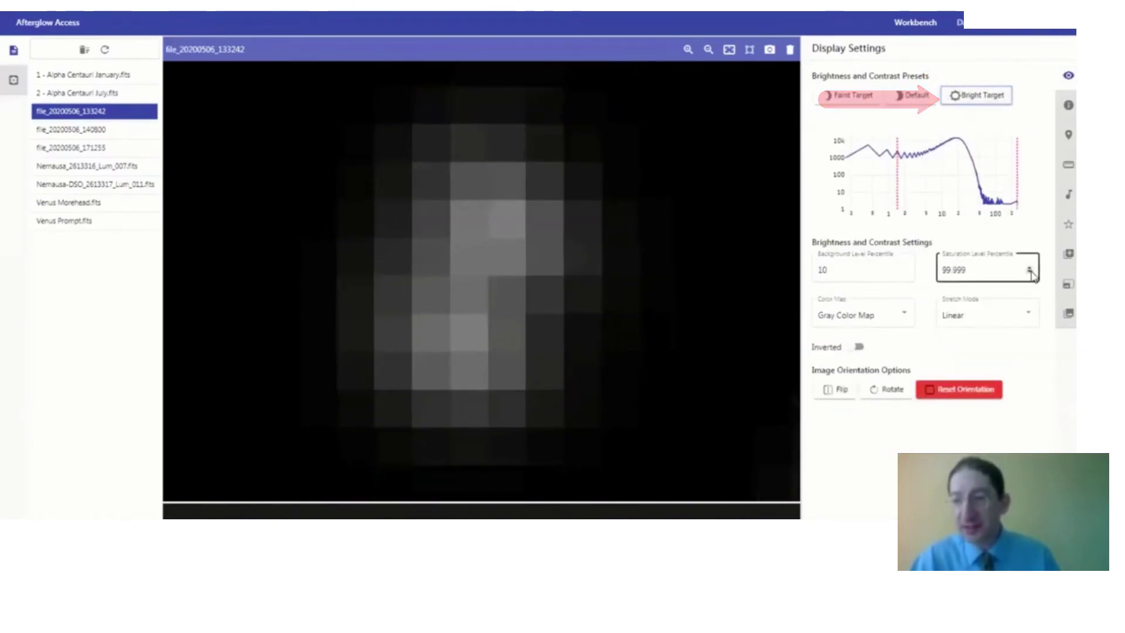
{"action": "left_click_drag", "start_coordinate": [1029, 272], "coordinate": [1029, 269]}
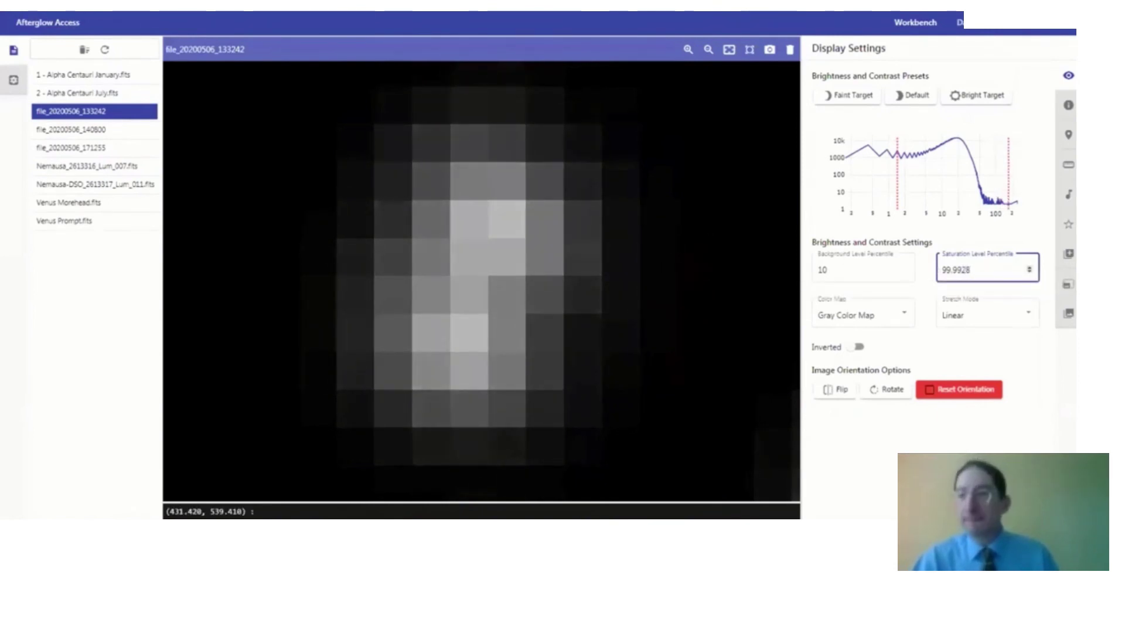
{"action": "left_click", "coordinate": [1061, 168]}
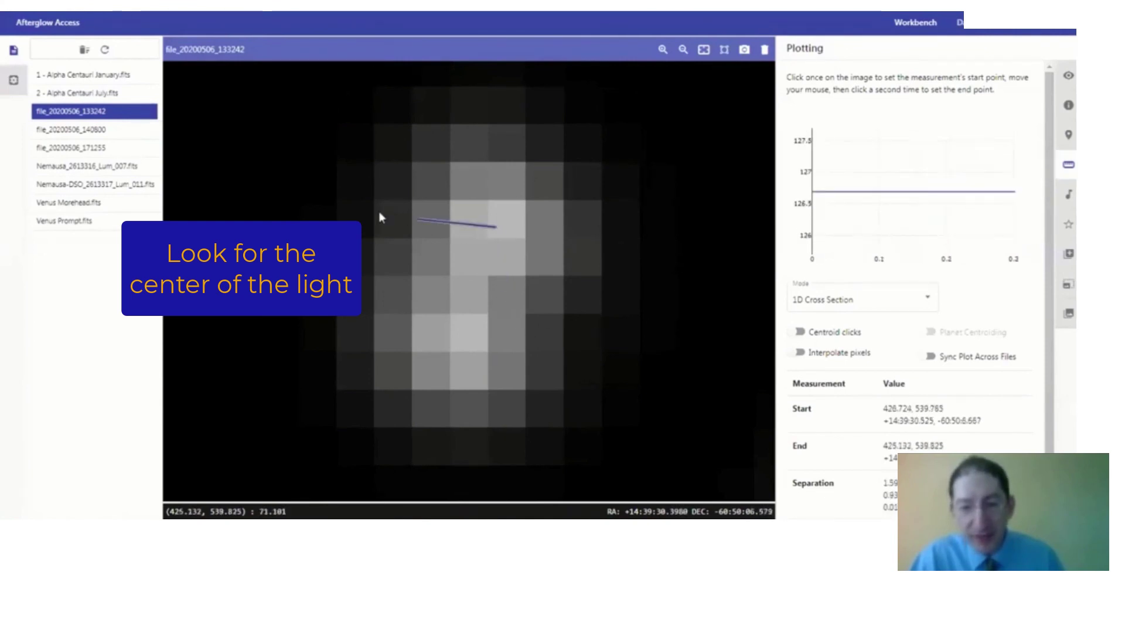
End the cross-section down-right of the brightest pixel in dark sky, about 7.45 pixels long.
{"action": "left_click", "coordinate": [497, 210]}
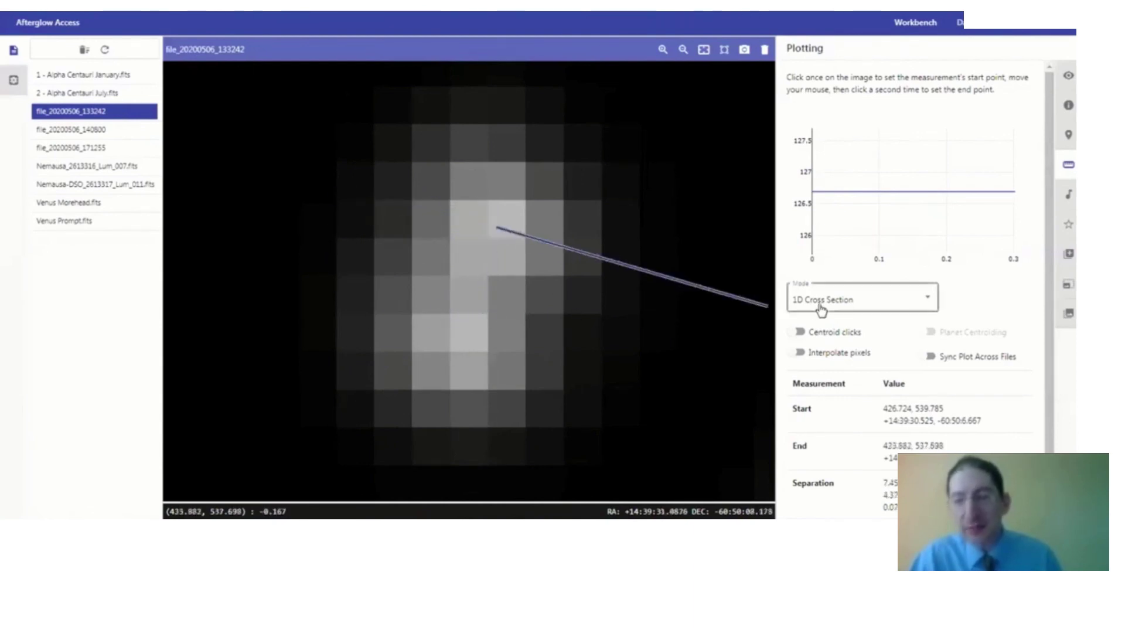